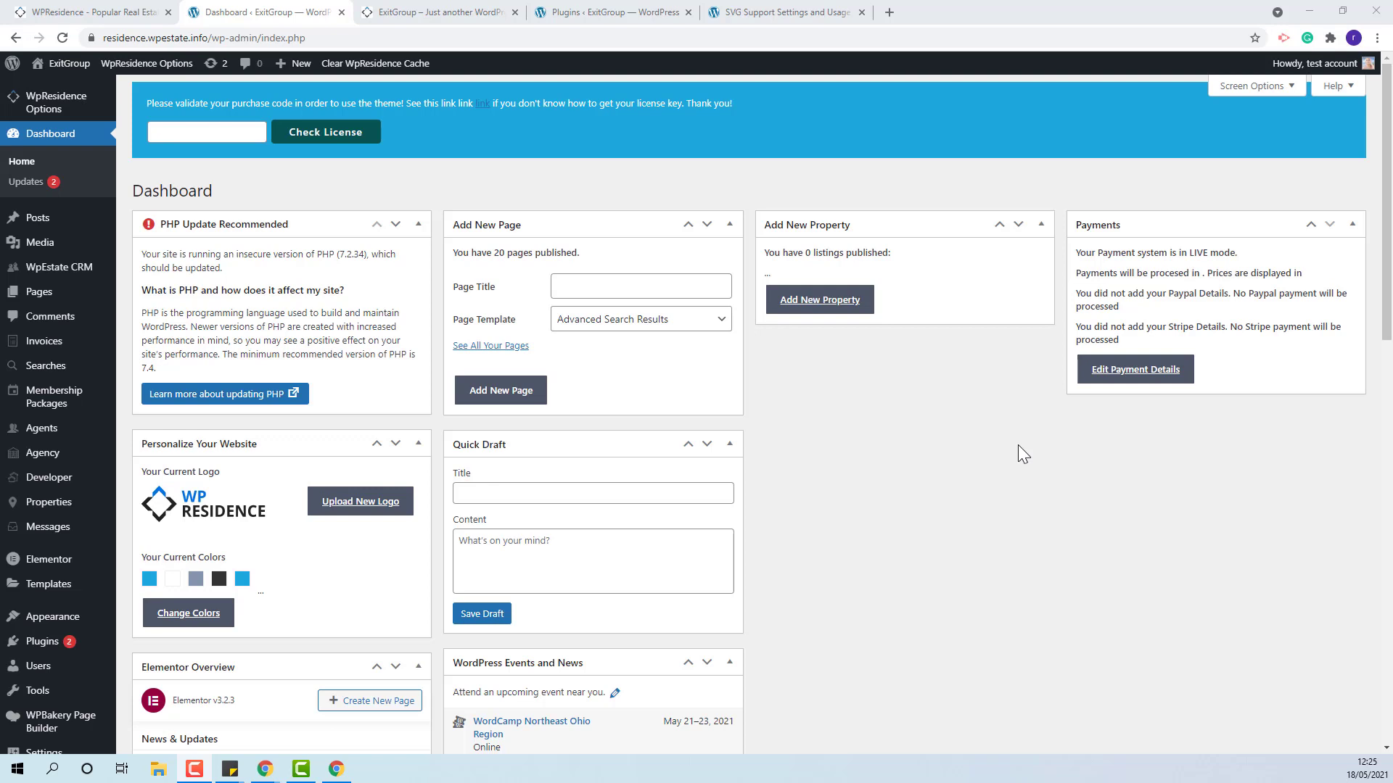
Paste the theme purchase code into the WpResidence license field and check it to activate the theme.
click(206, 131)
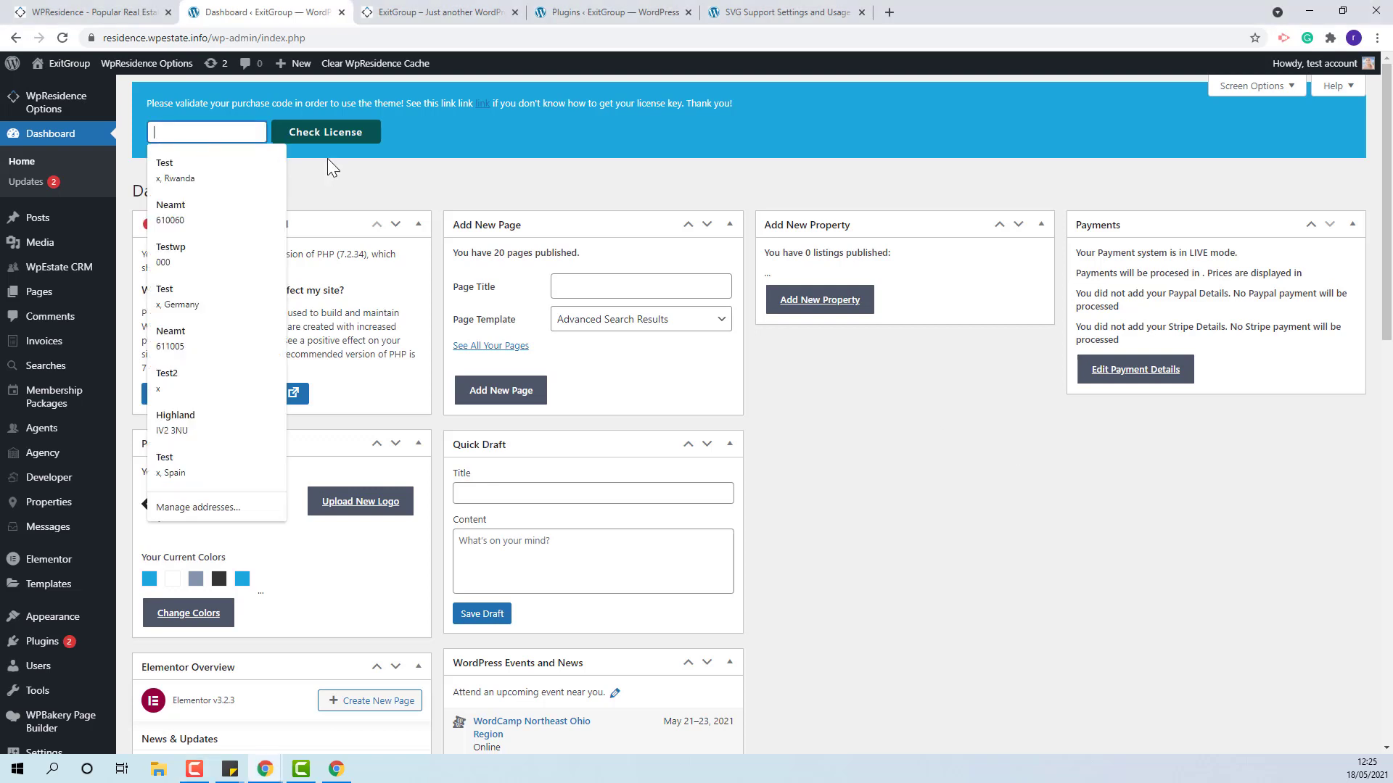
click(290, 166)
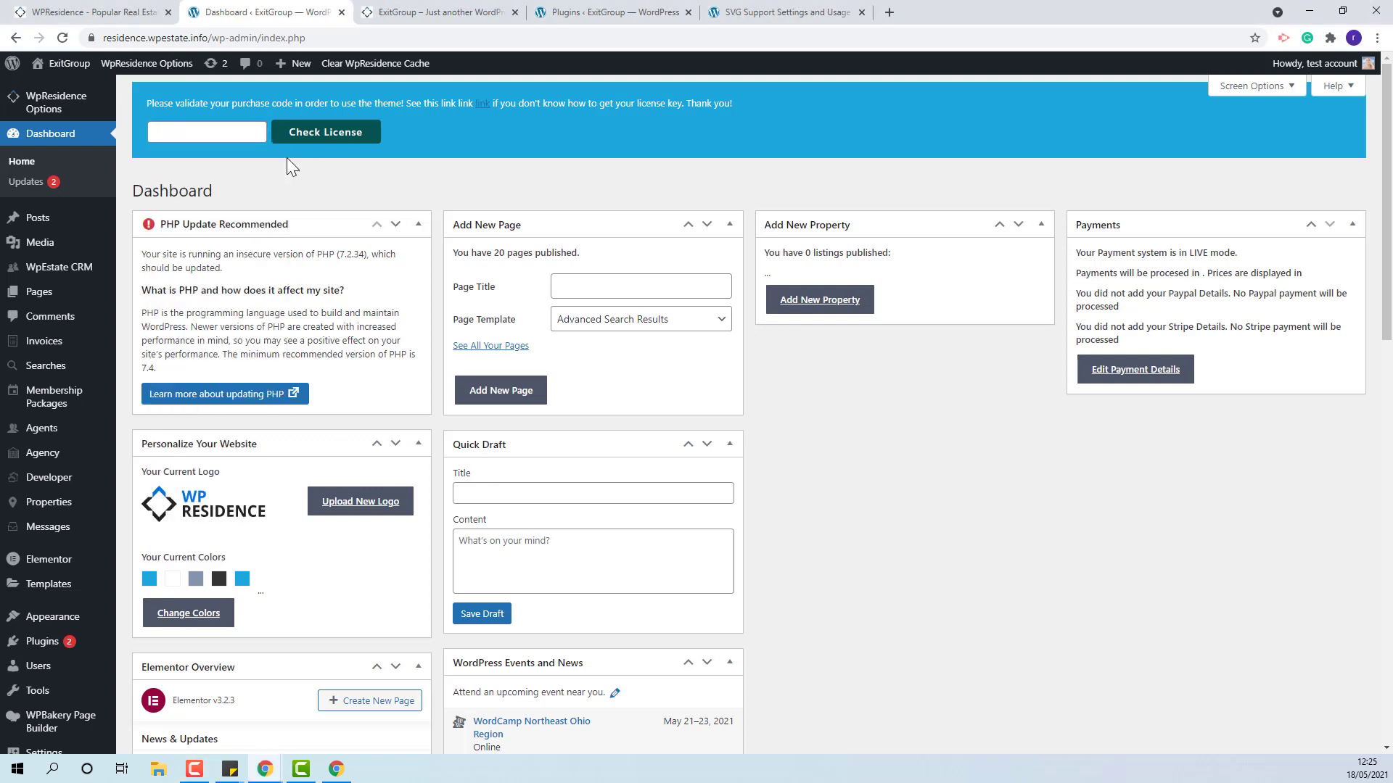
click(215, 138)
key(ctrl+v)
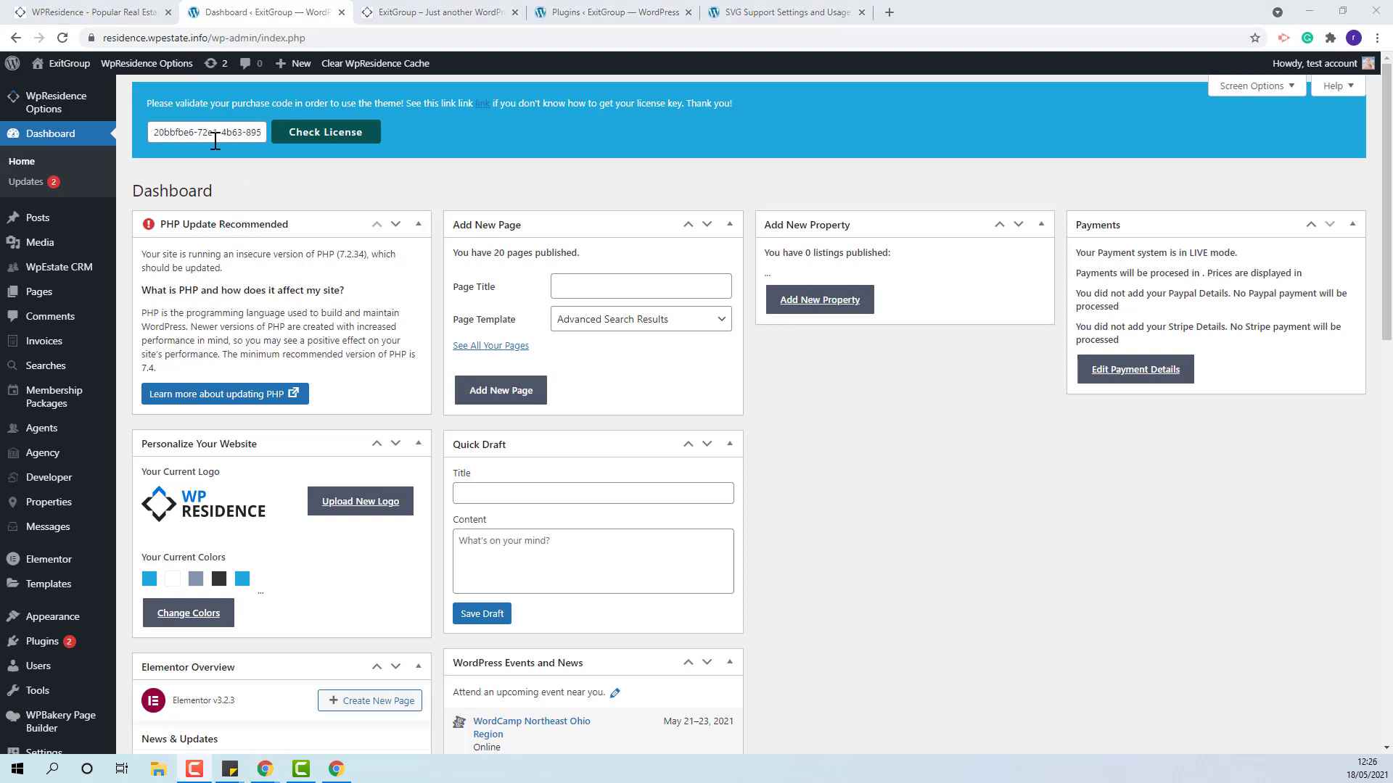
click(314, 134)
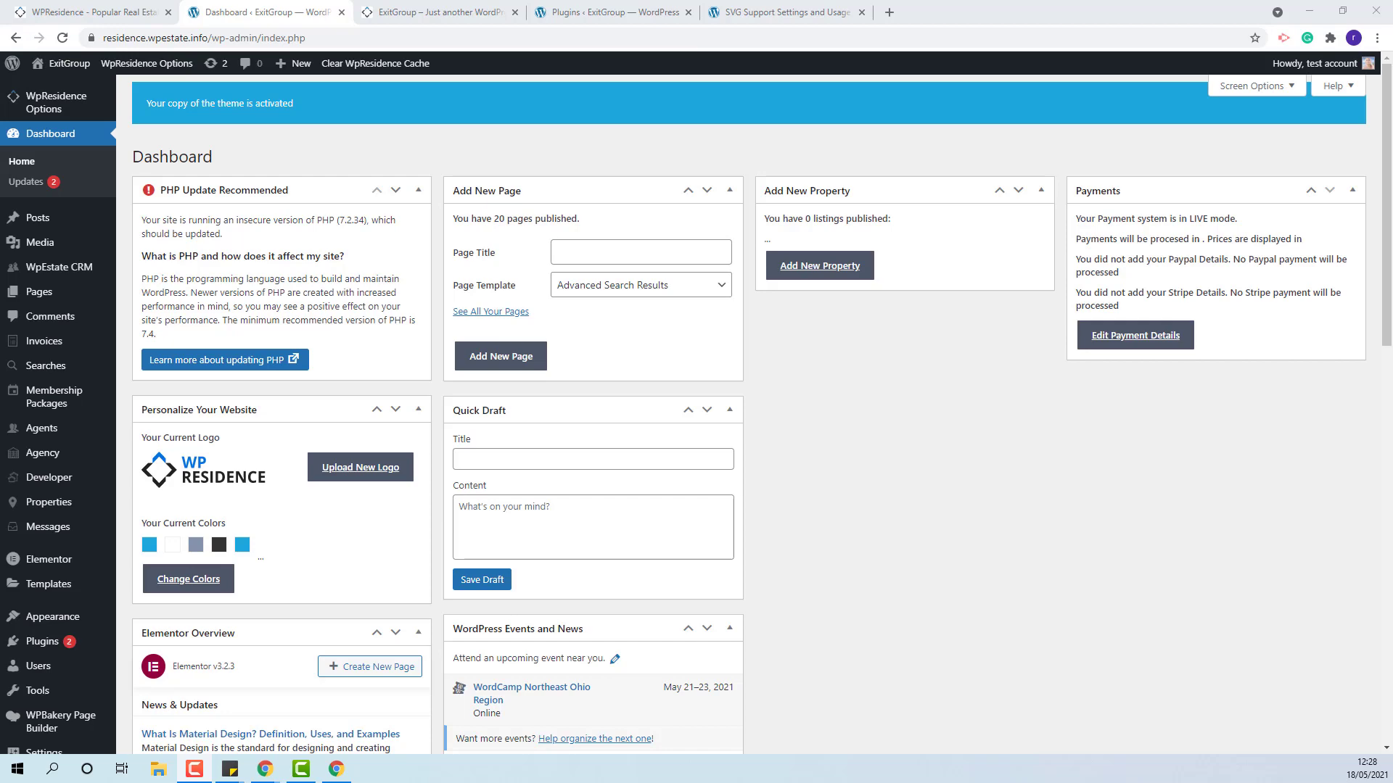
In SVG Support settings, tick 'Restrict to Administrators?' for SVG uploads.
key(ctrl+Tab)
key(ctrl+Tab)
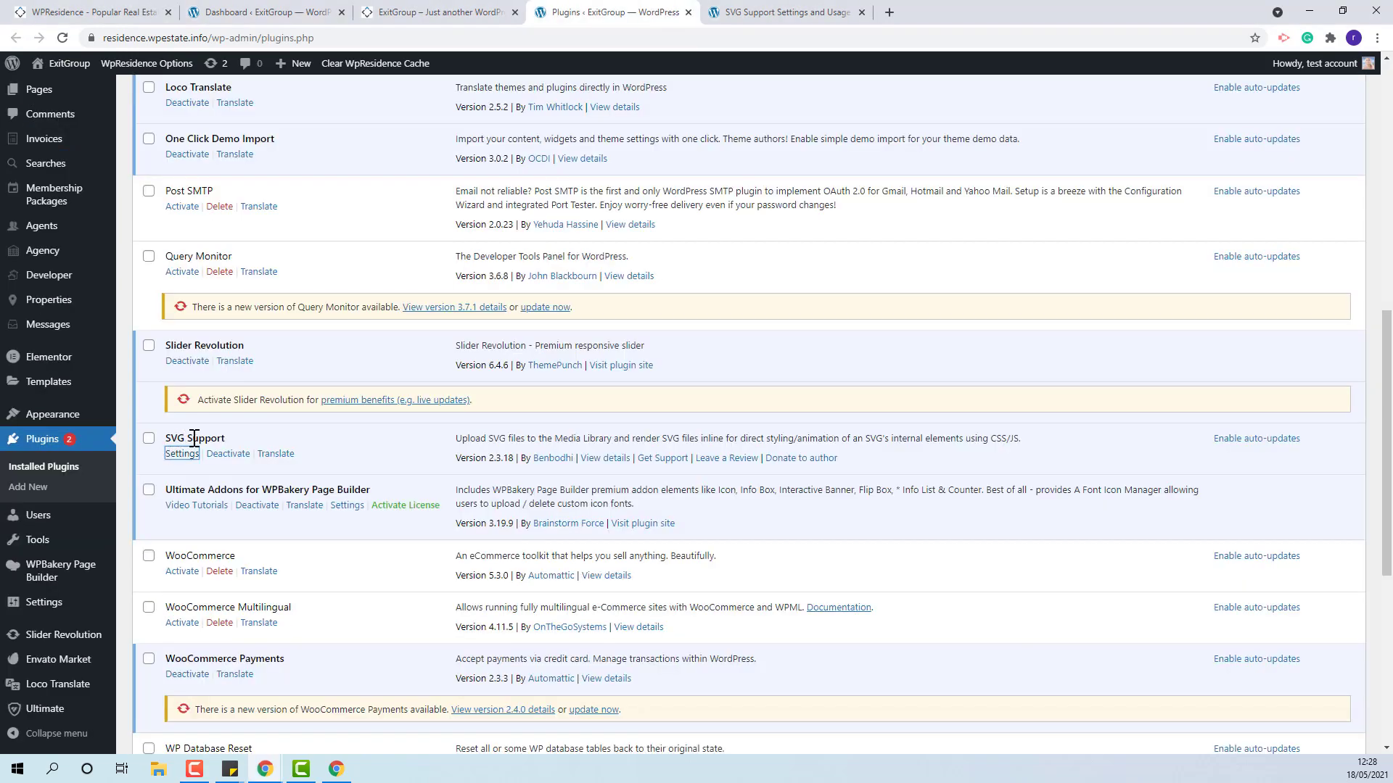
click(798, 16)
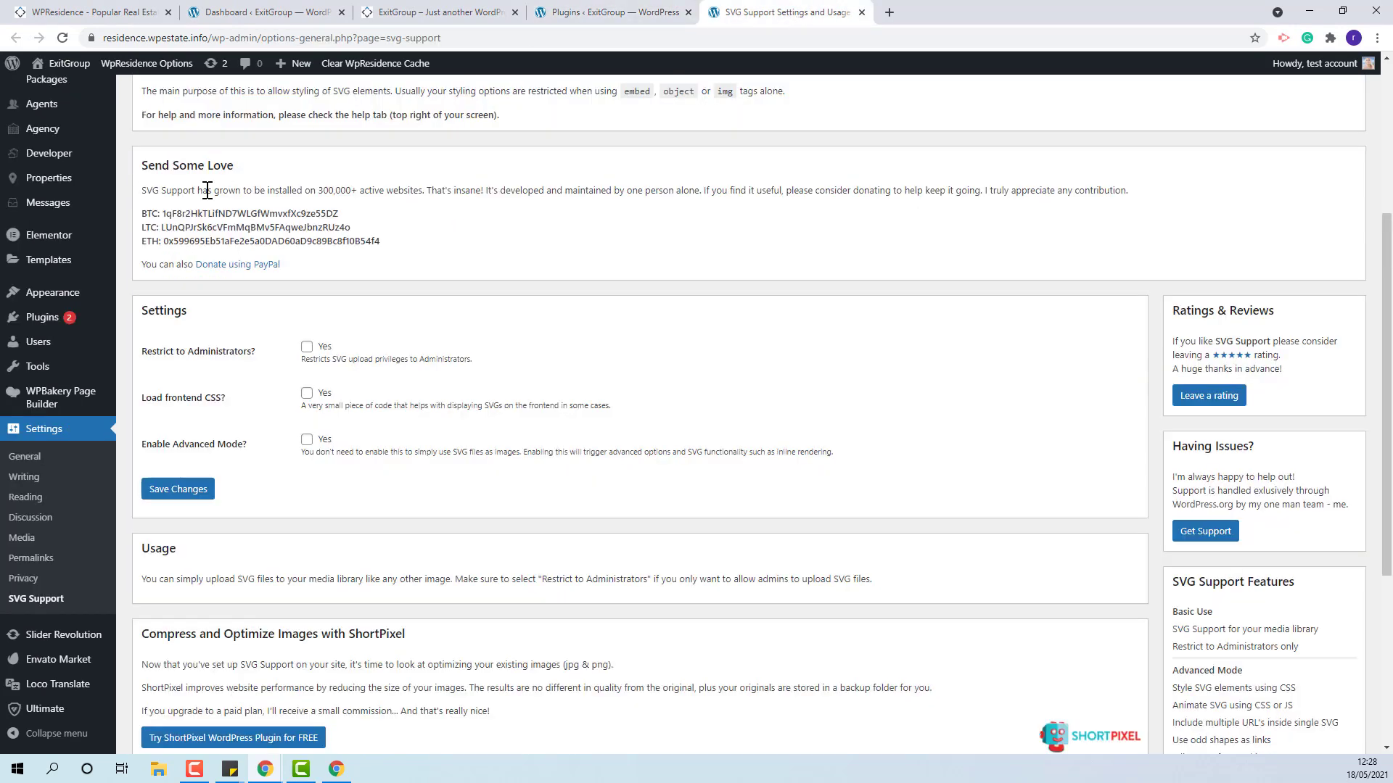
click(308, 347)
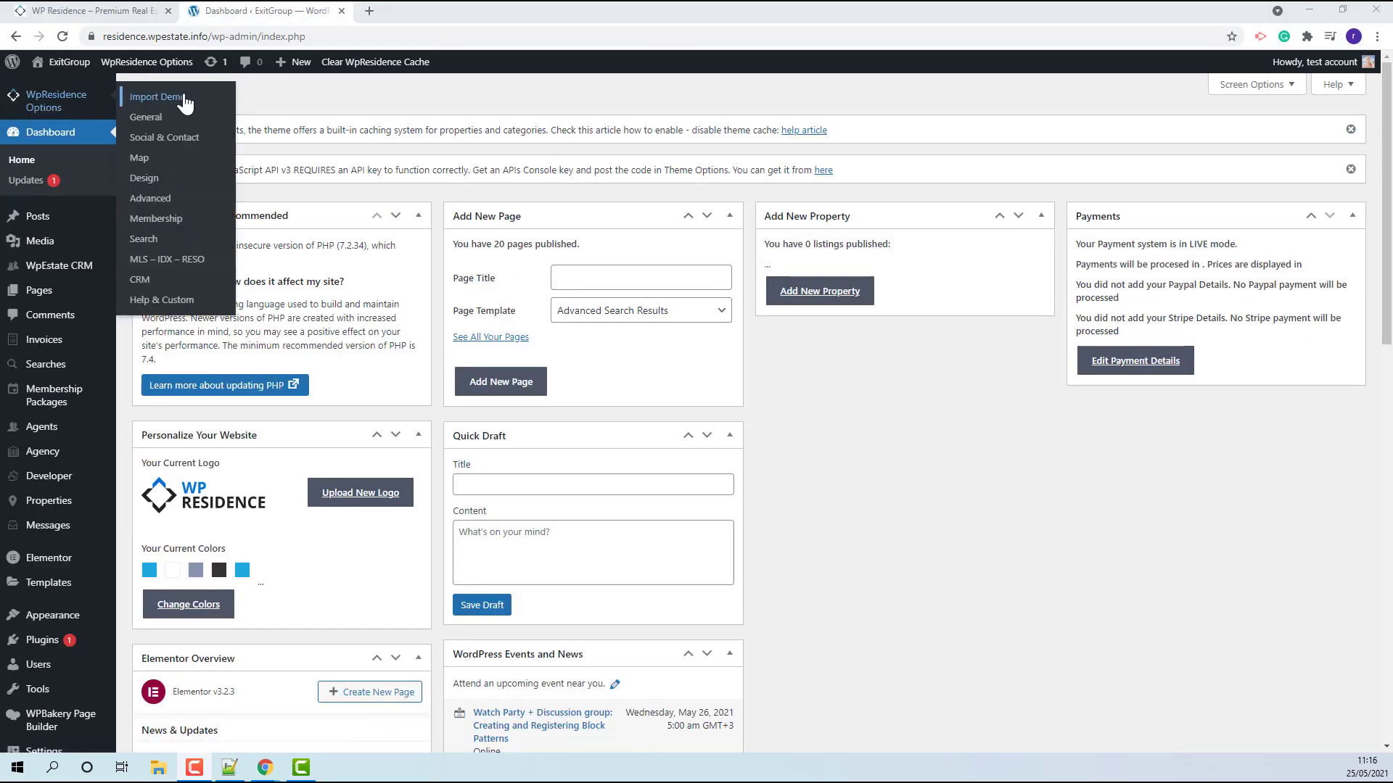
From WpResidence Options > Import Demo, import Demo 2 (Sam Davis Realty) with Continue & Import.
click(158, 97)
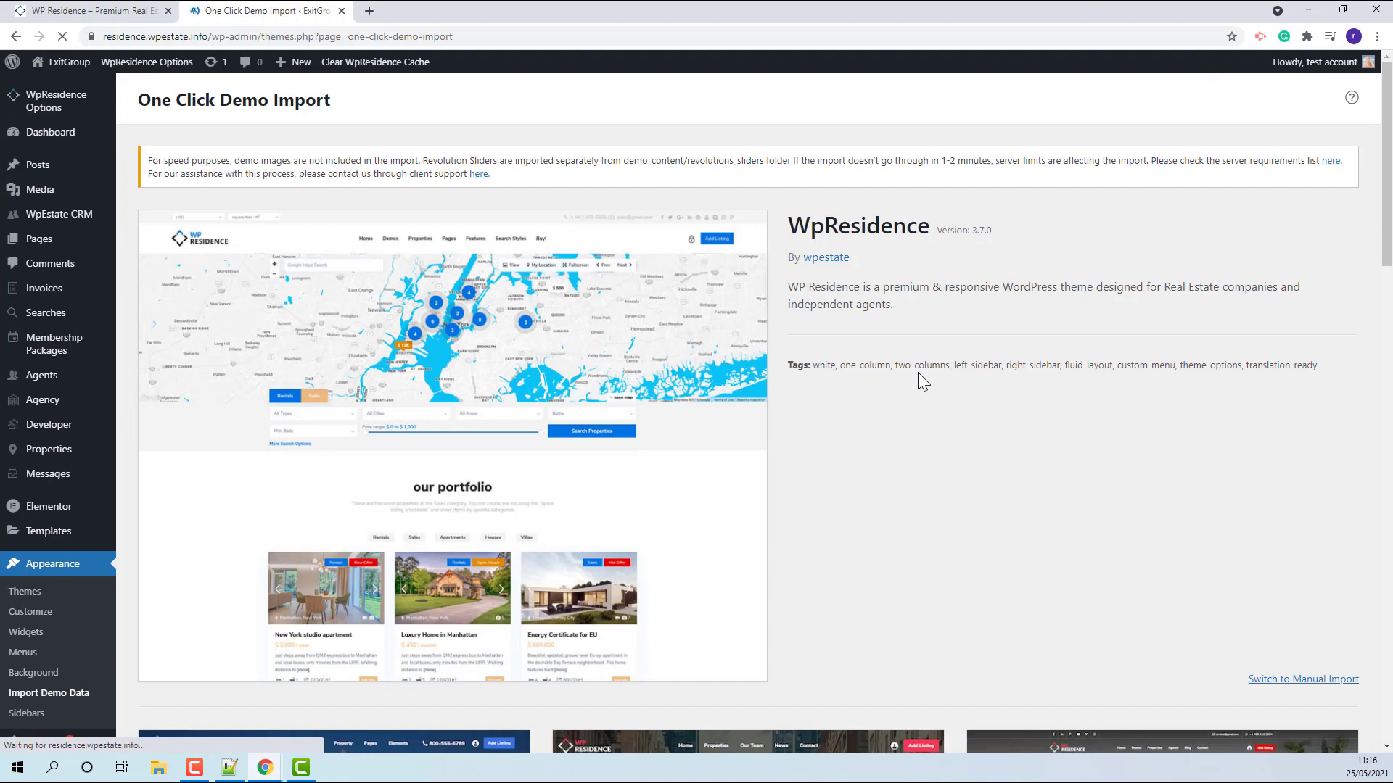
scroll(916, 372, down, 15)
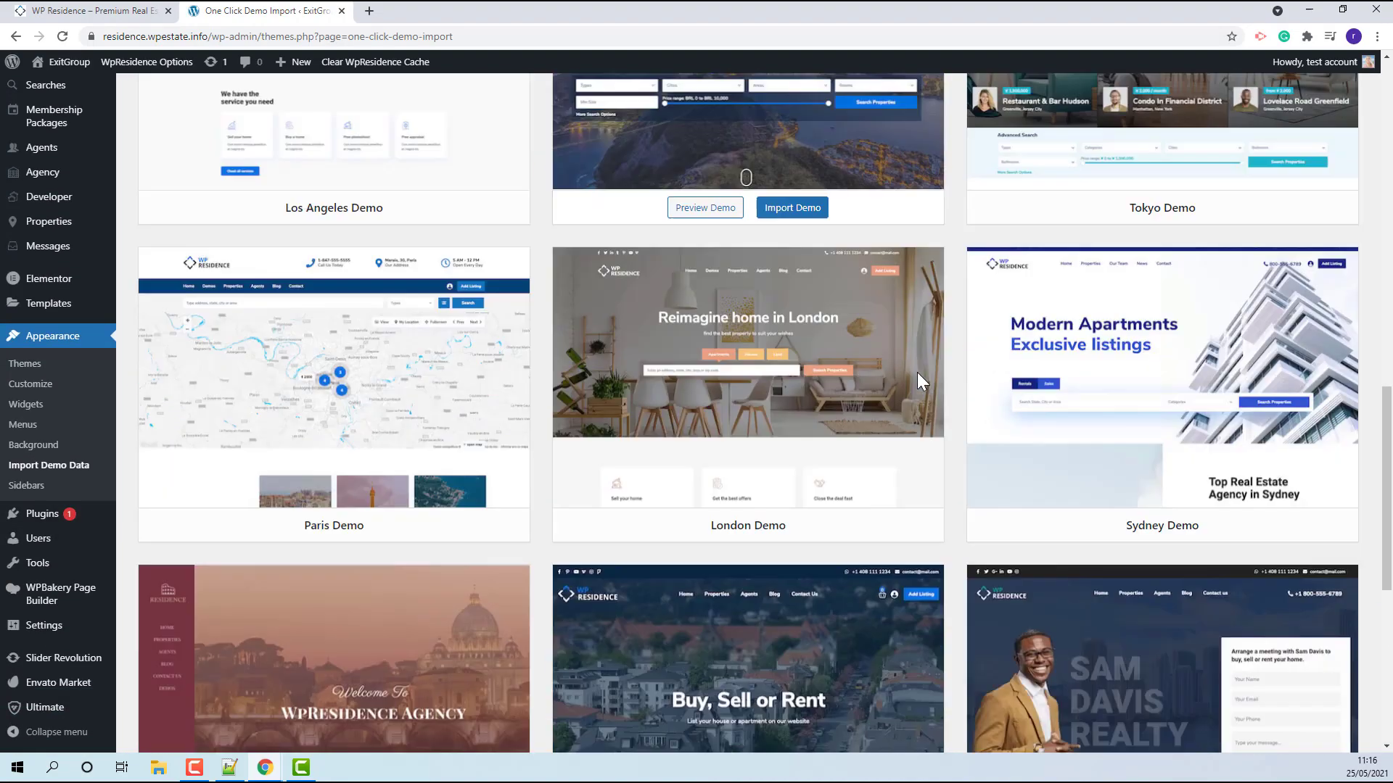
scroll(917, 372, down, 5)
mouse_move(1218, 415)
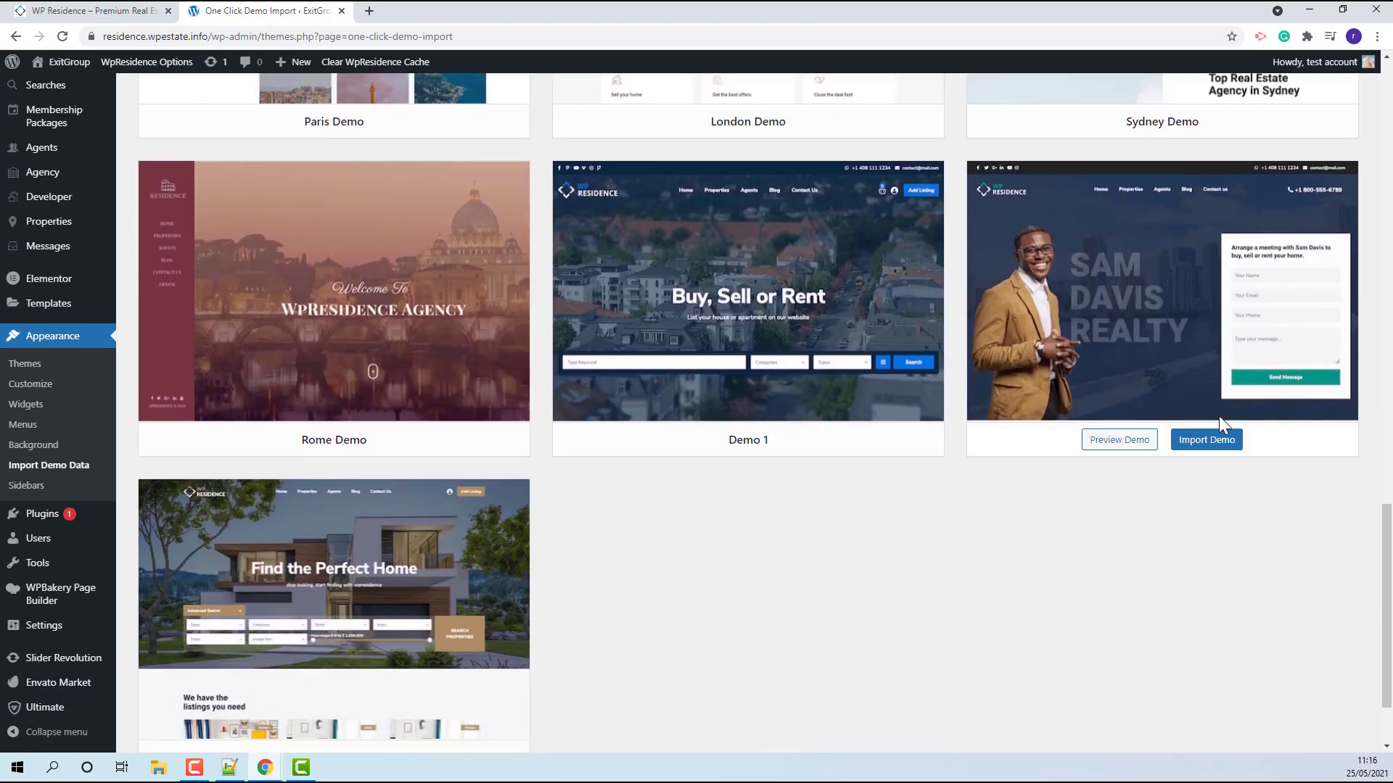
click(1204, 447)
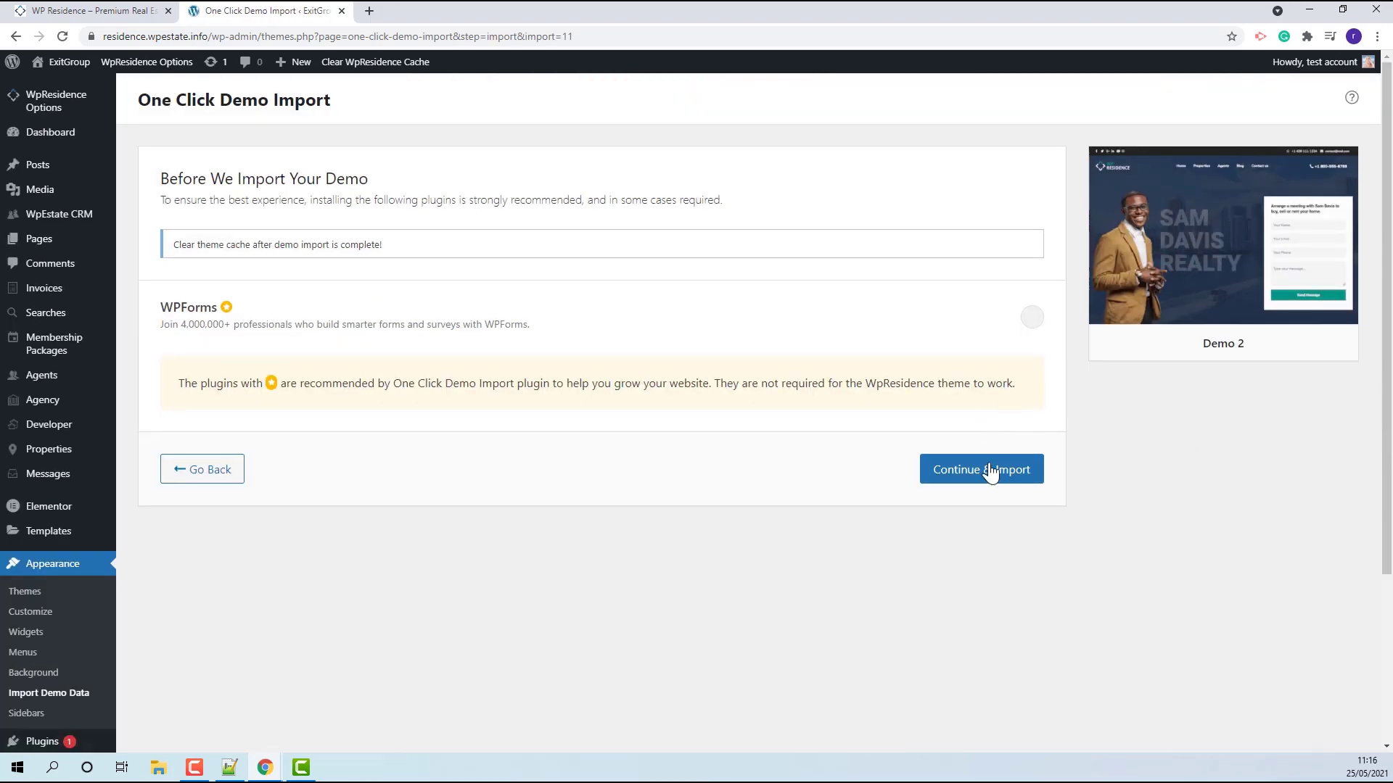
click(987, 472)
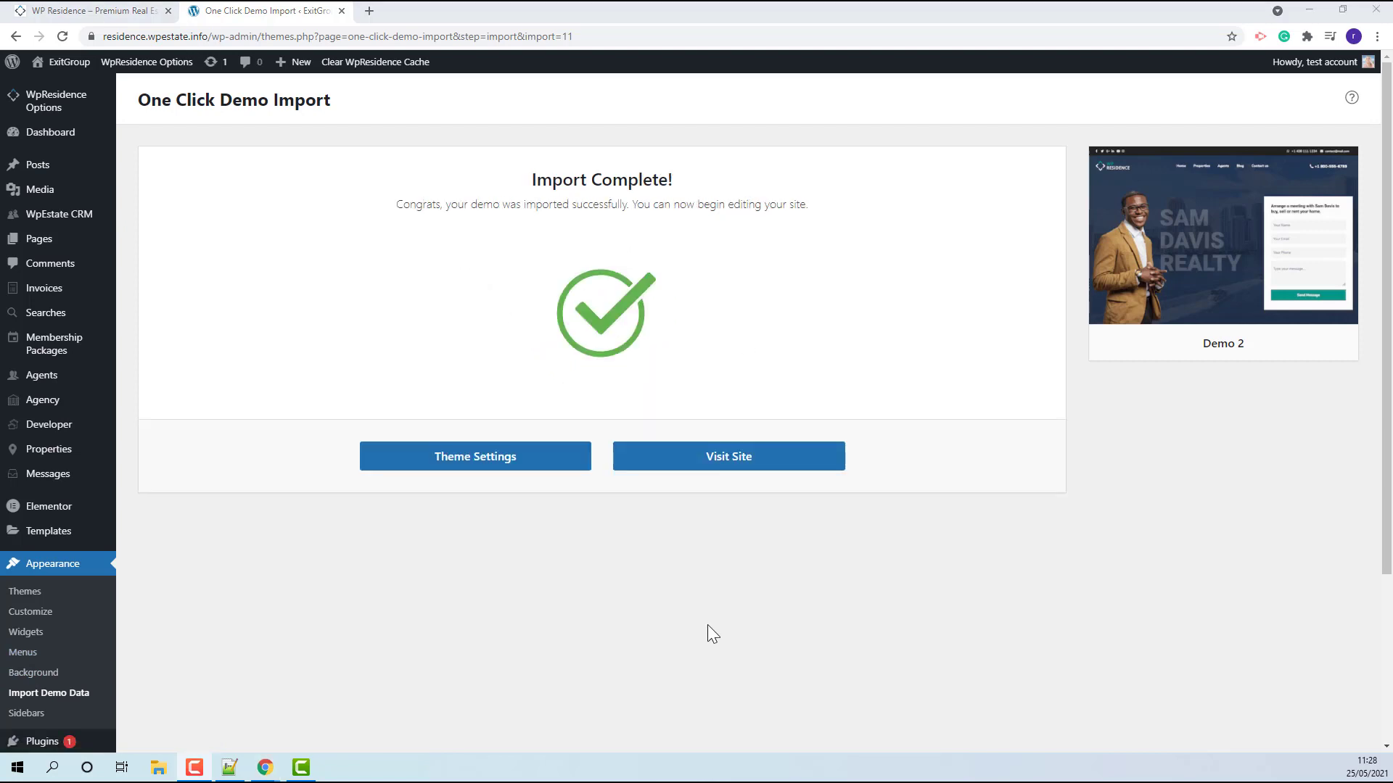
Visit the site and scroll the homepage to Our Listings, then back to Hottest Communities.
click(774, 463)
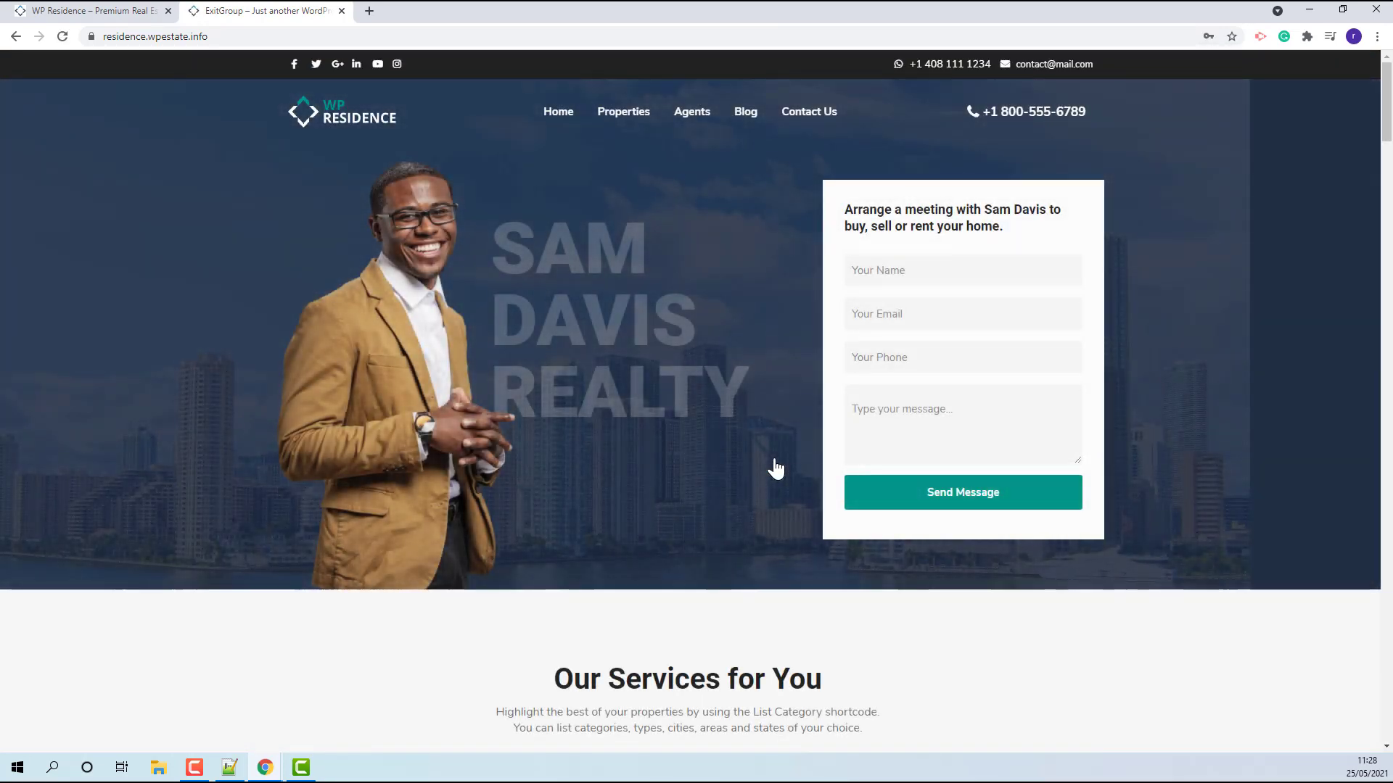
scroll(743, 377, down, 10)
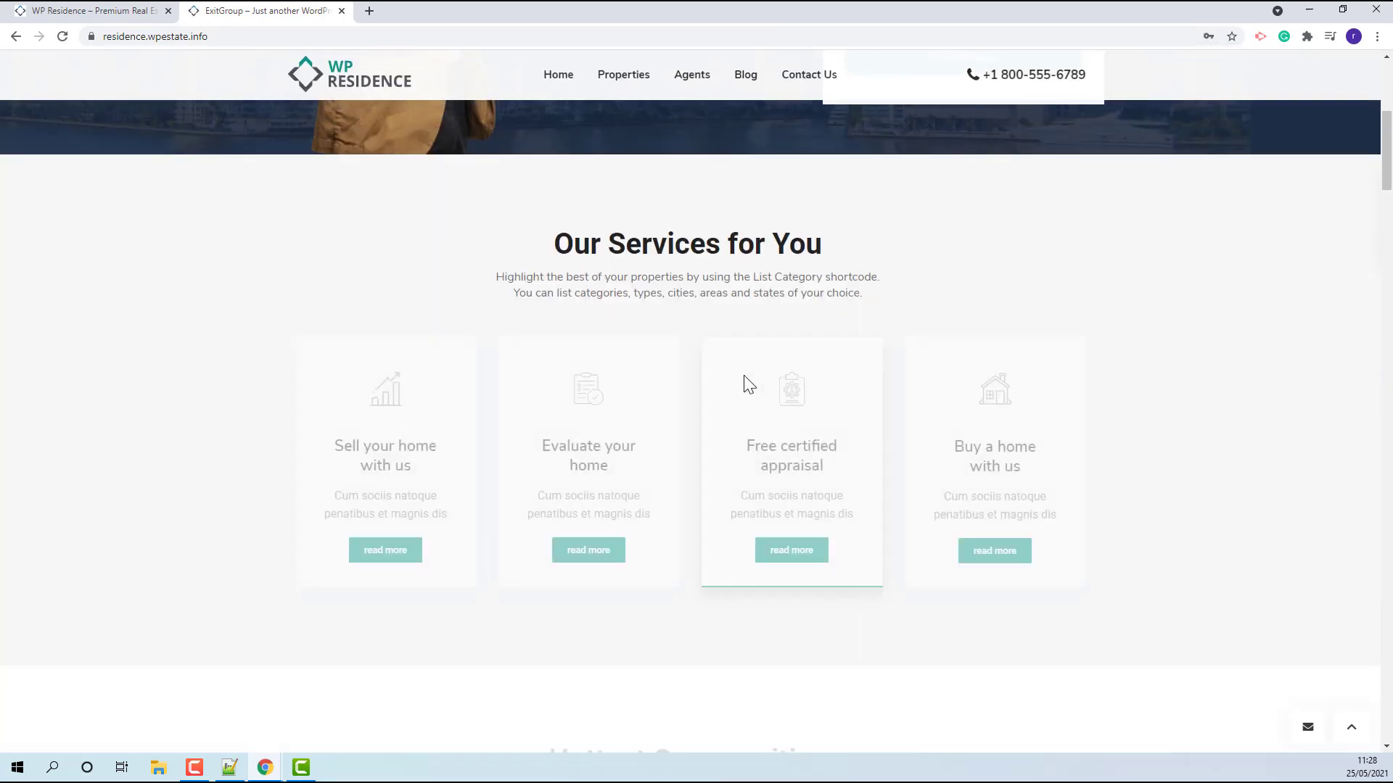
scroll(747, 383, down, 12)
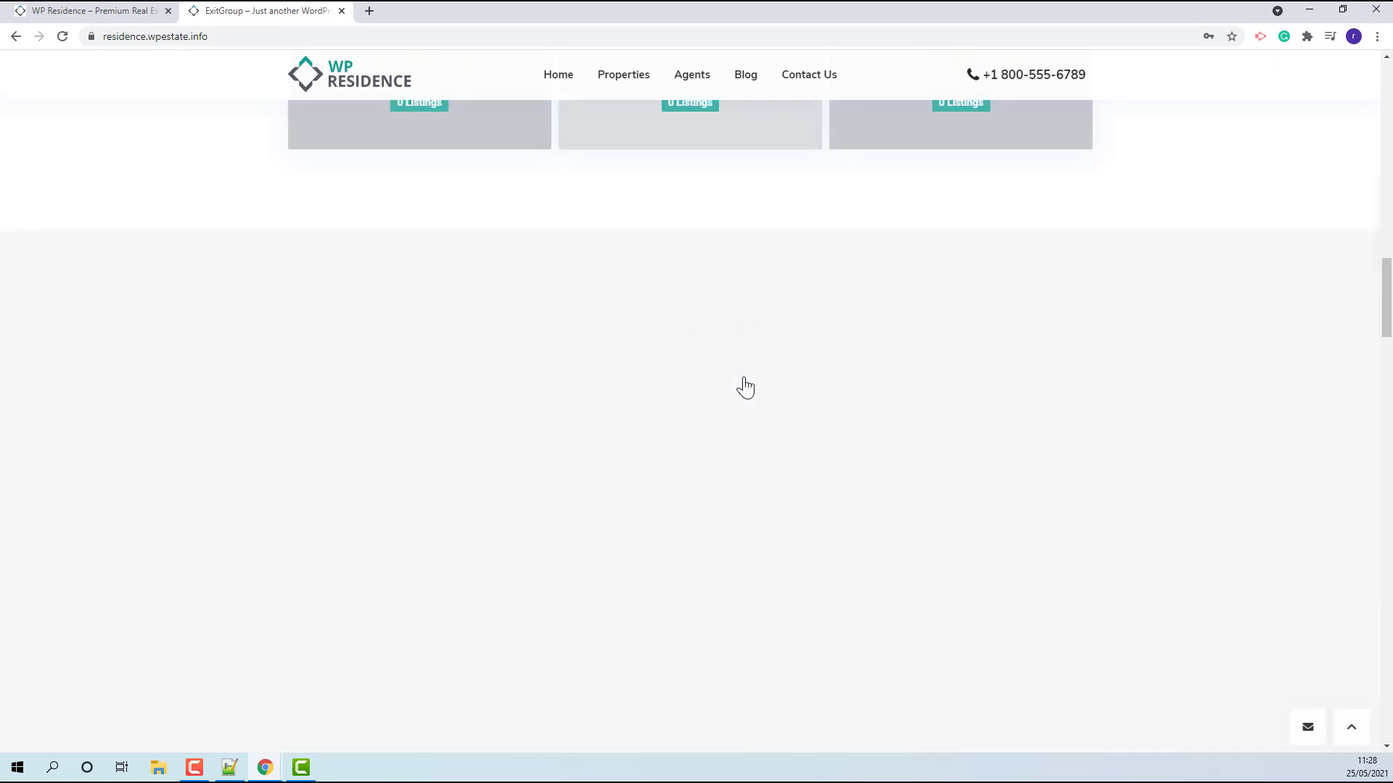
scroll(745, 386, down, 5)
scroll(747, 385, up, 4)
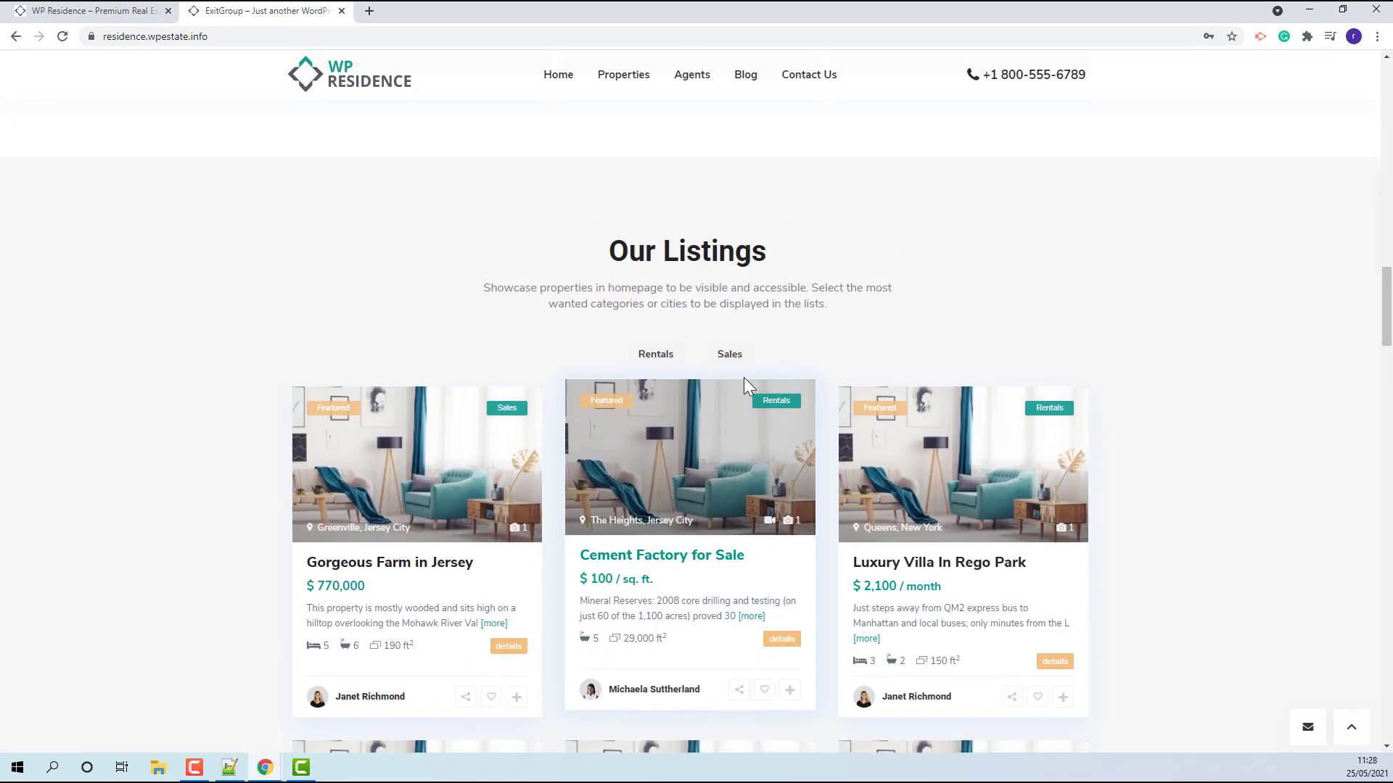
scroll(749, 386, up, 5)
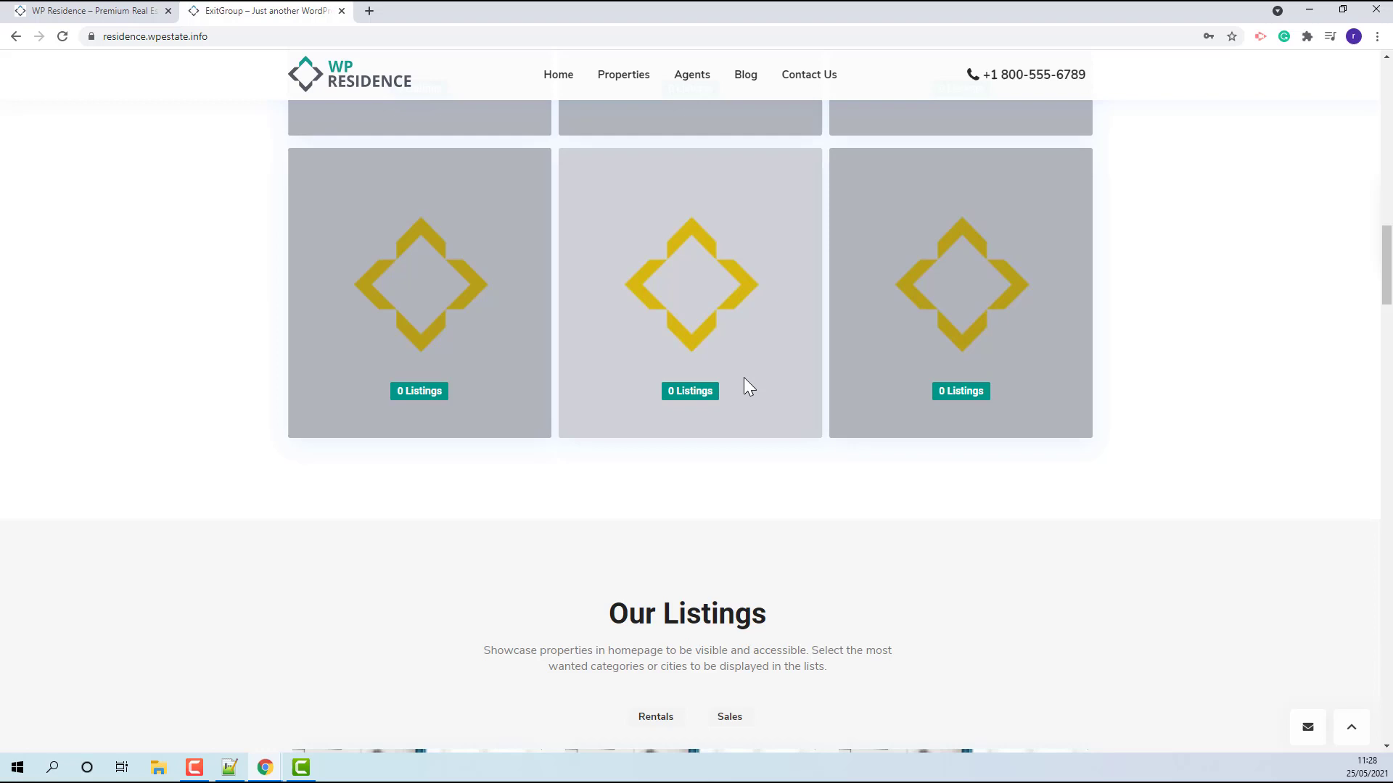
scroll(1278, 481, up, 3)
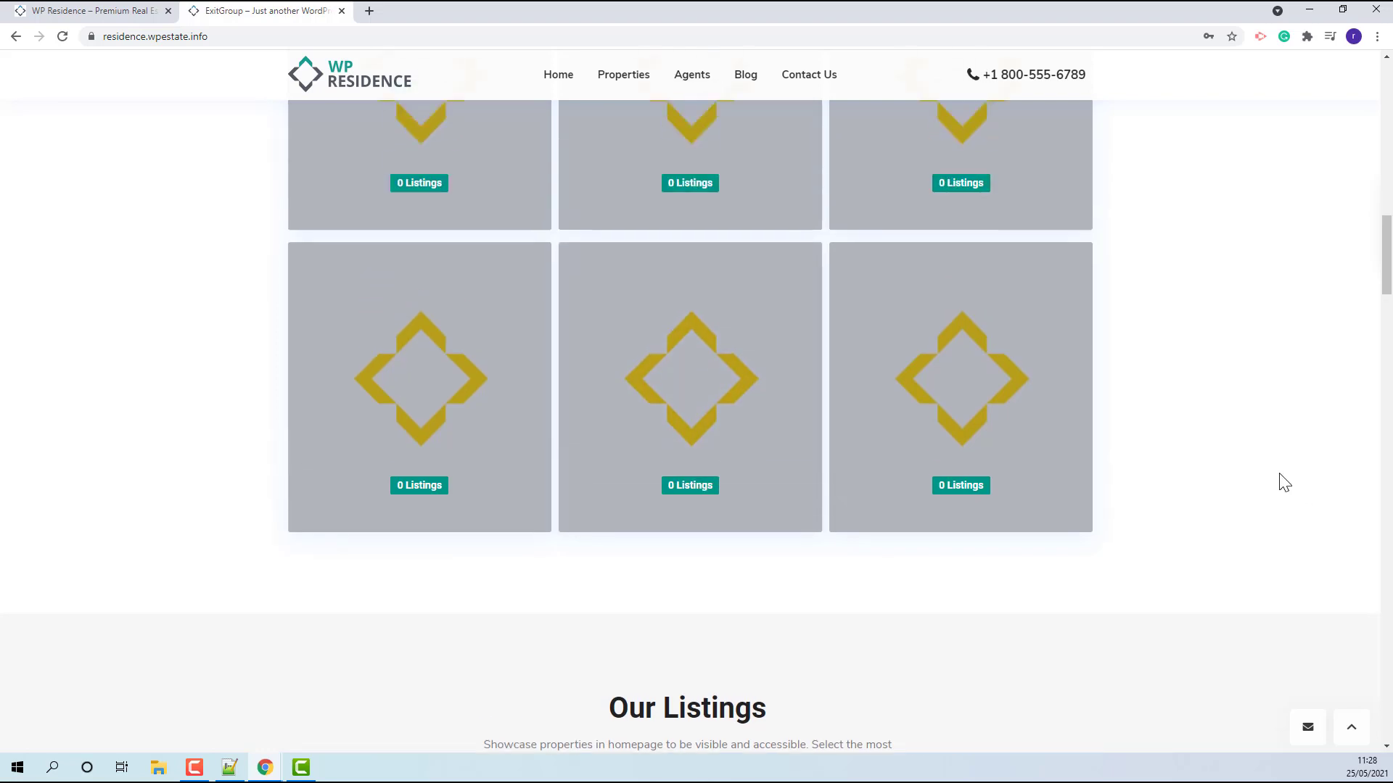
scroll(1278, 482, up, 2)
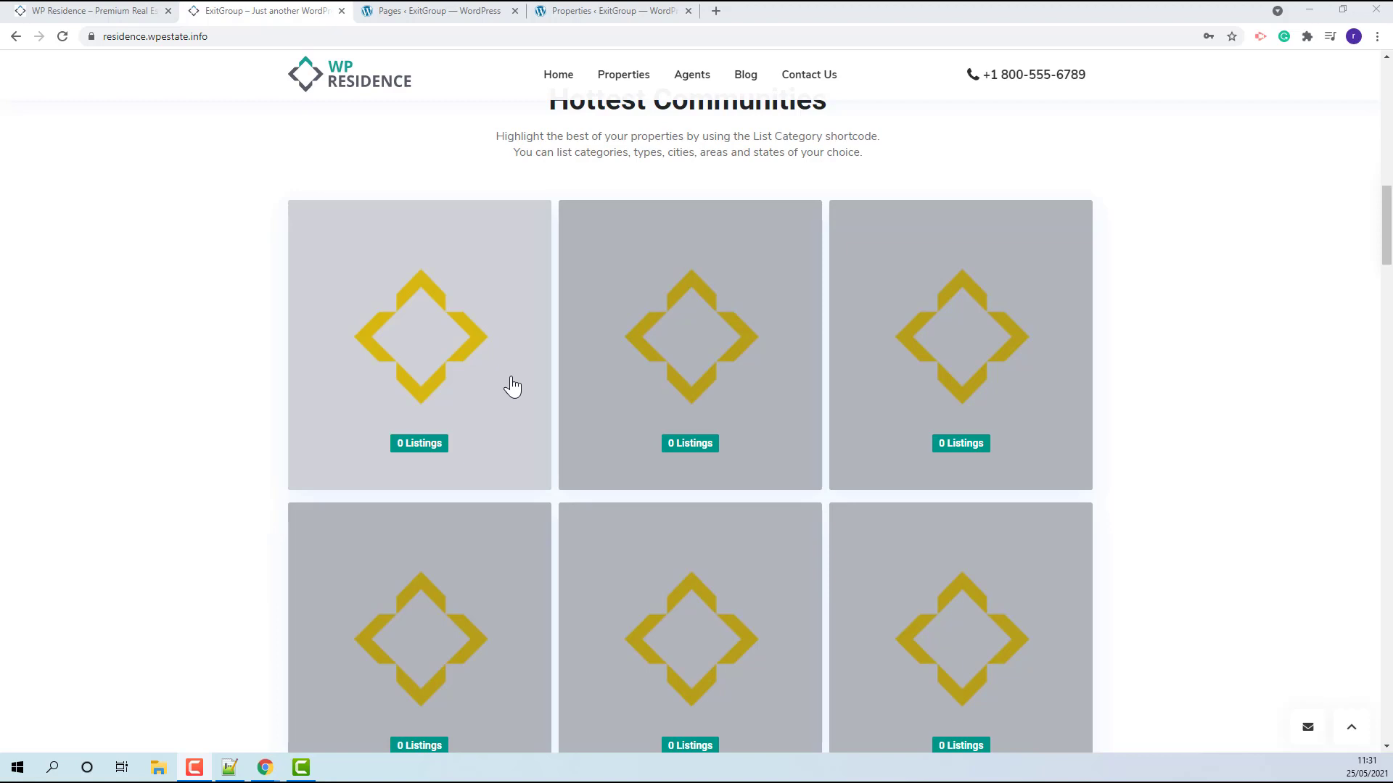
Open the Homepage from the Pages list with Edit with Elementor.
click(473, 12)
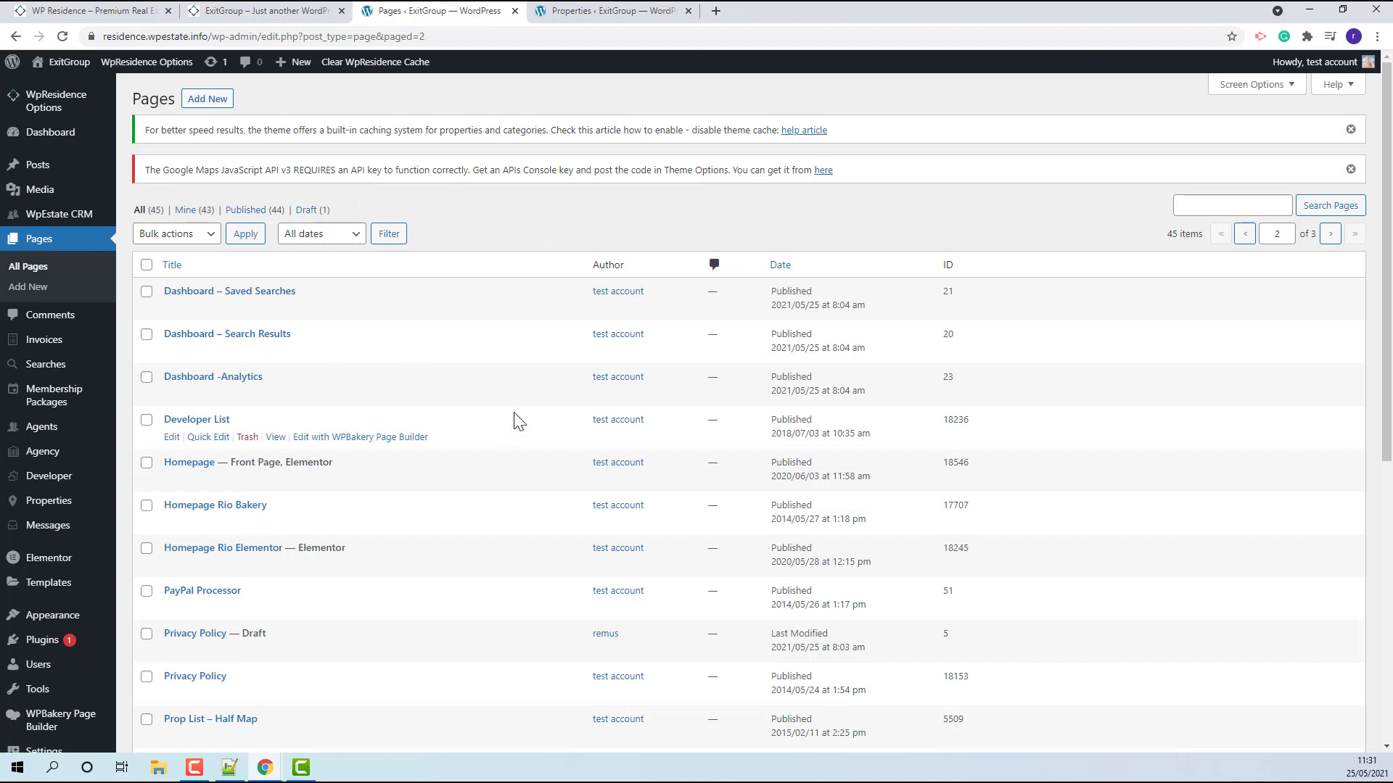
scroll(513, 416, down, 3)
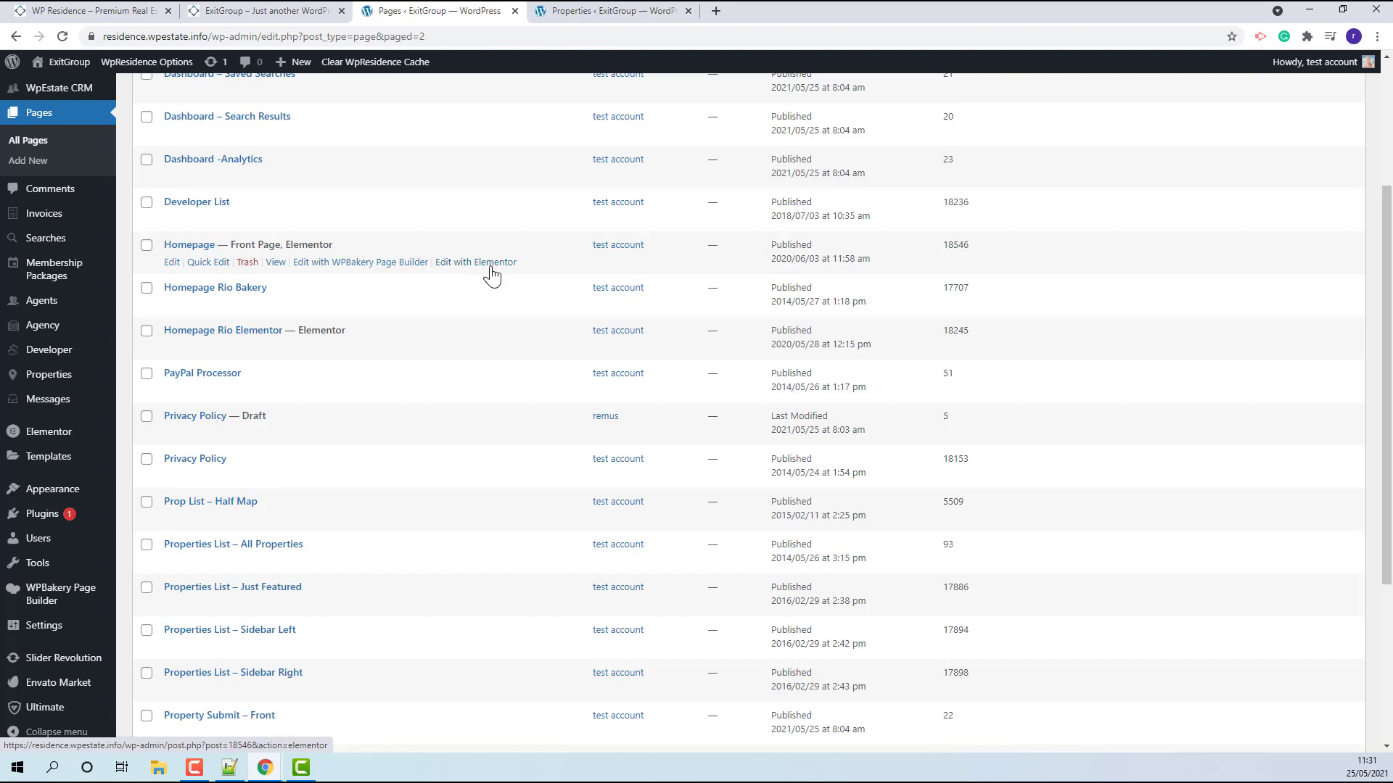
click(491, 268)
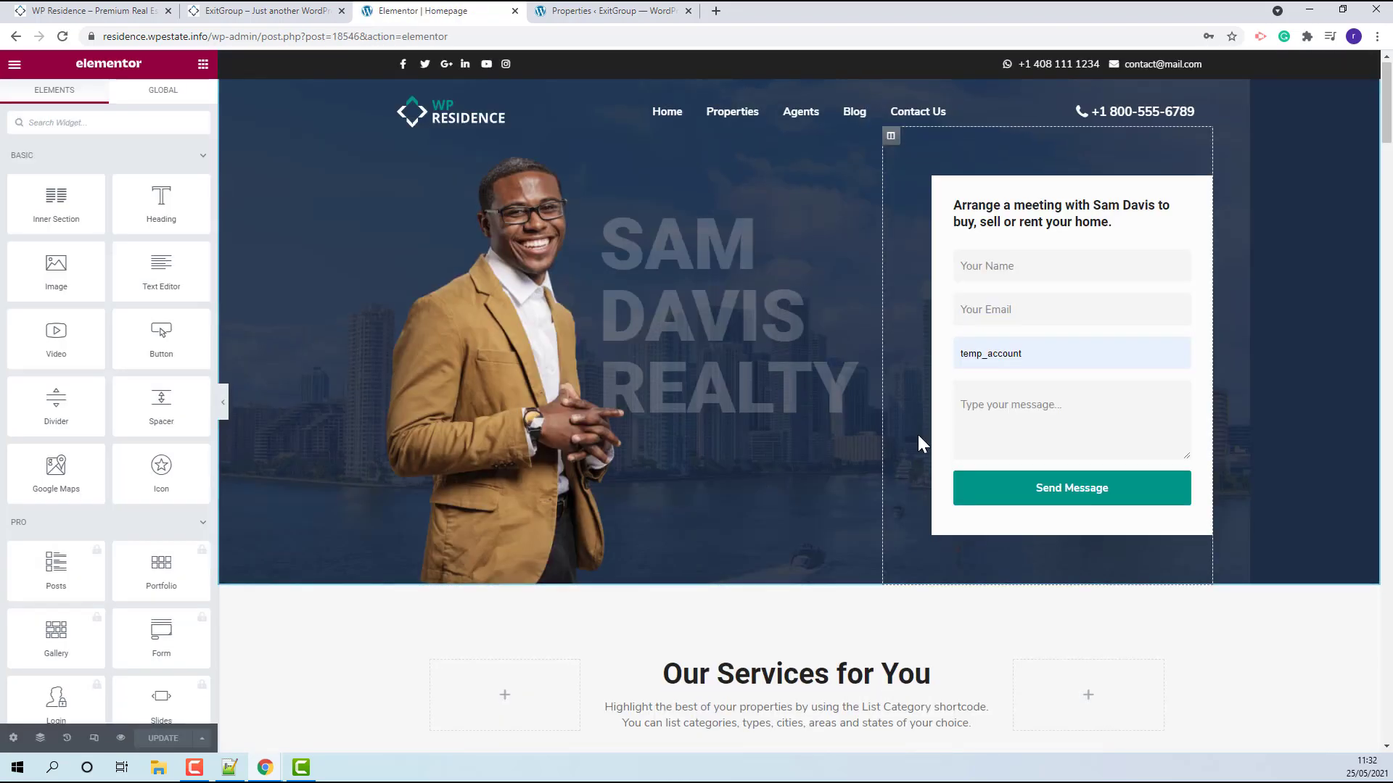
Check the neighborhood set on four Hottest Communities tiles, then go to the Properties list.
scroll(920, 439, down, 10)
scroll(921, 444, down, 4)
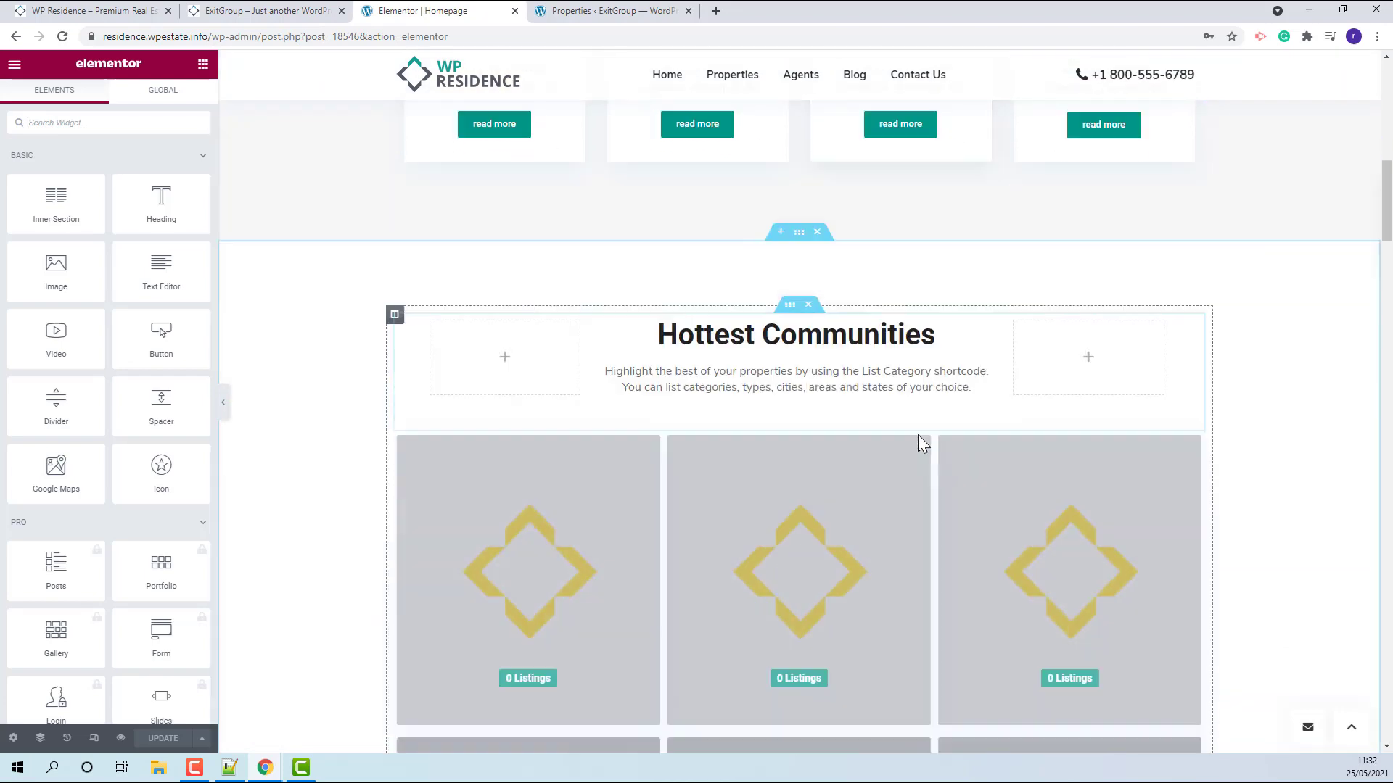
click(489, 493)
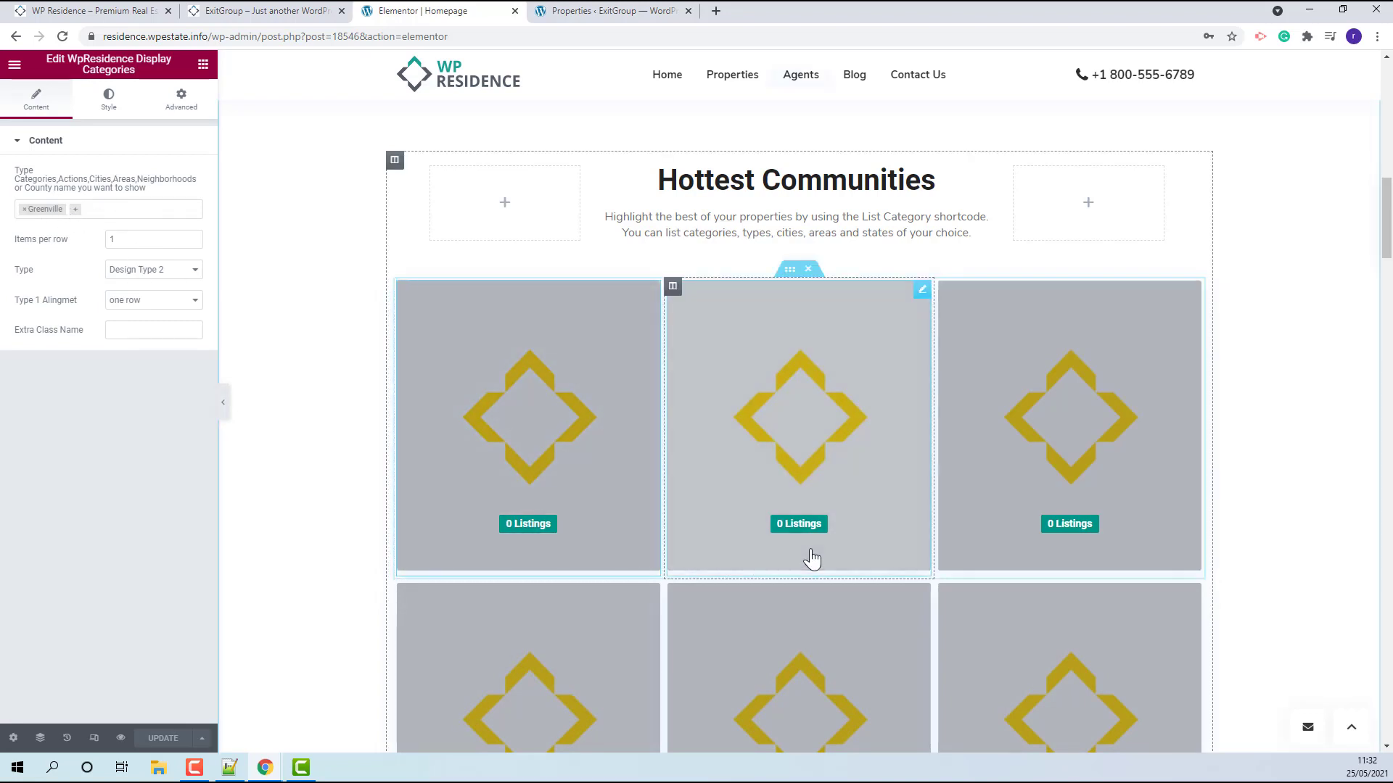
click(815, 445)
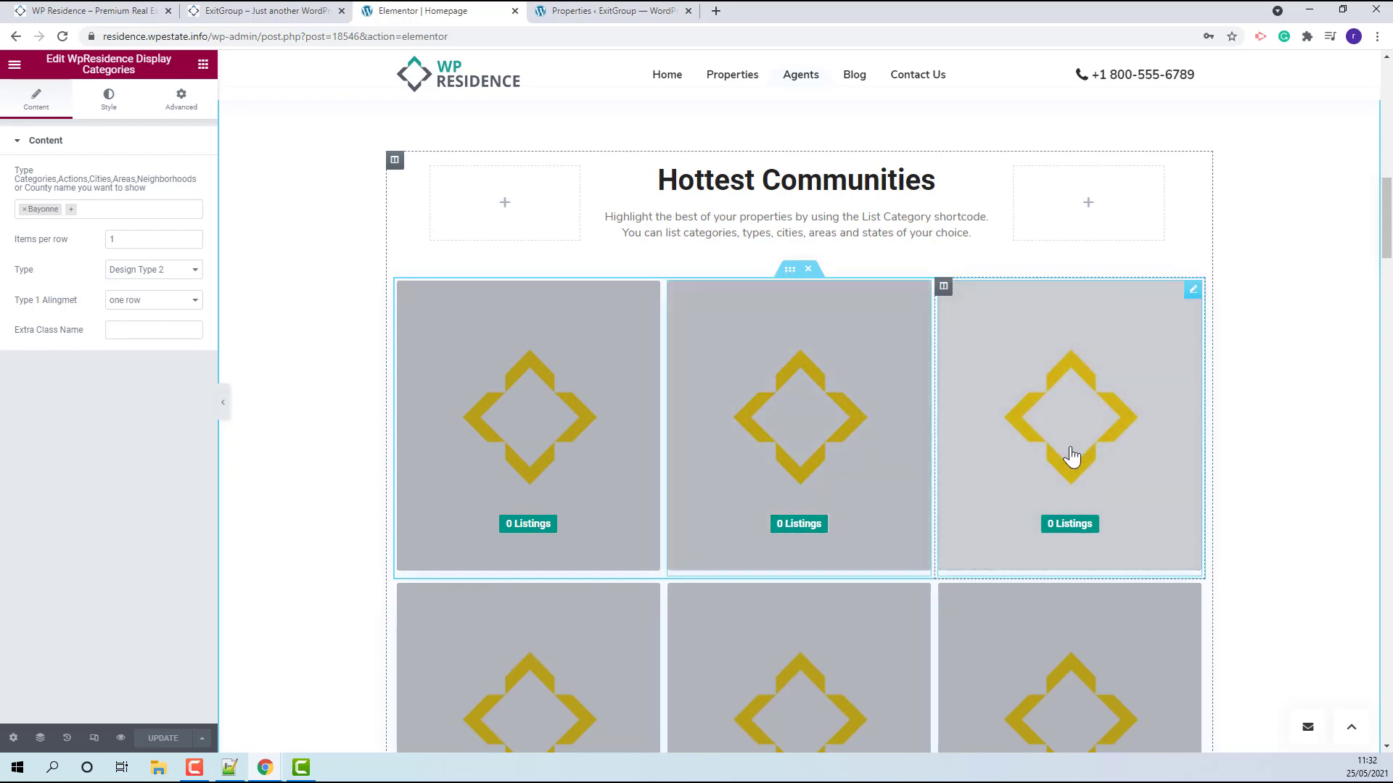
click(1071, 457)
click(541, 631)
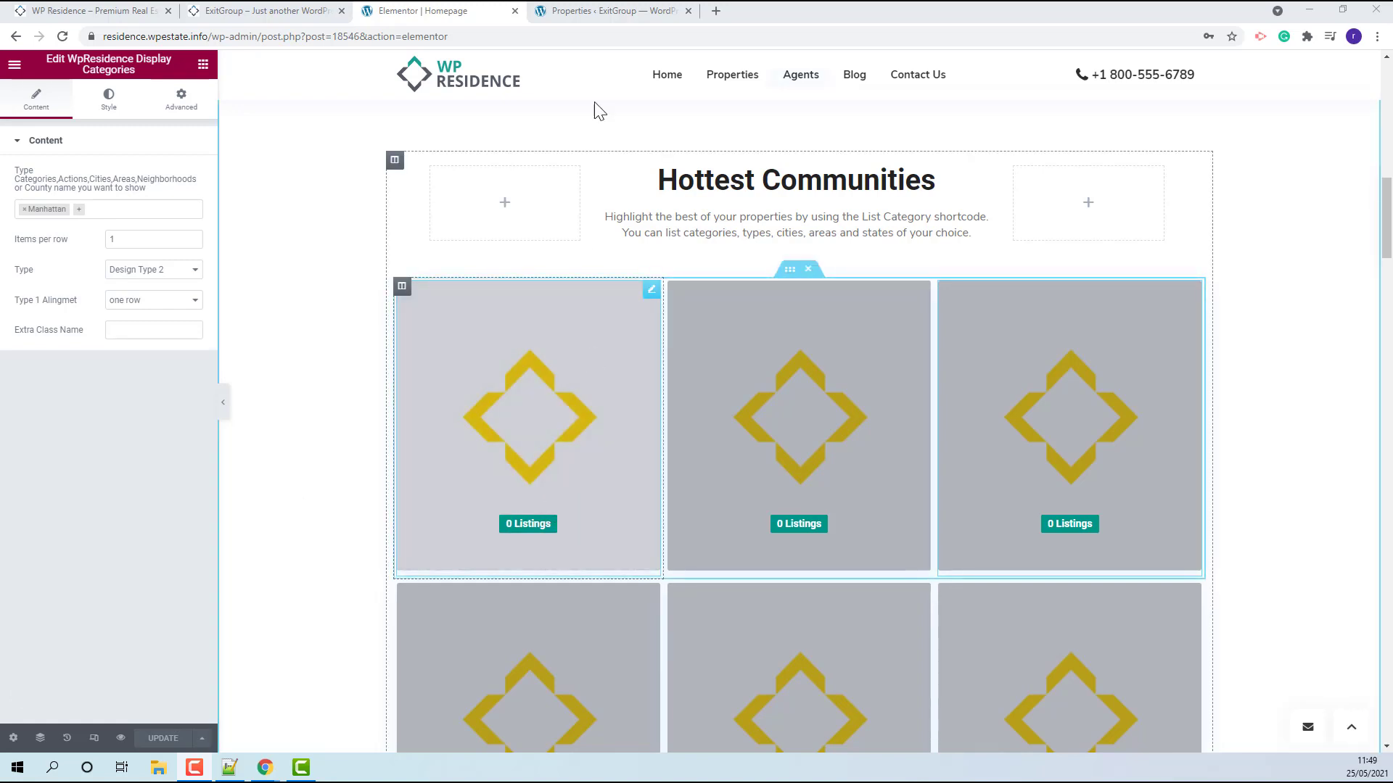
click(596, 10)
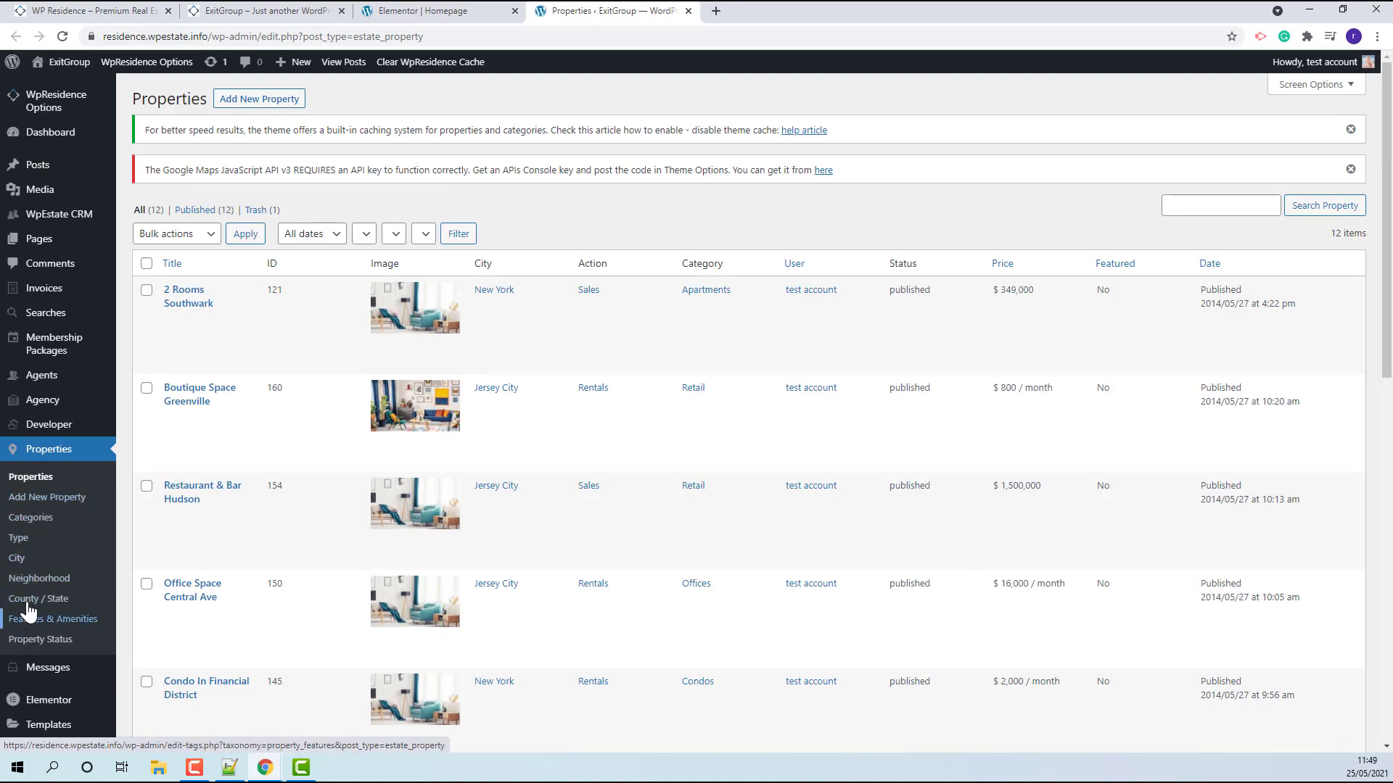
Go to Properties > Neighborhood and open Greenville for editing.
click(39, 524)
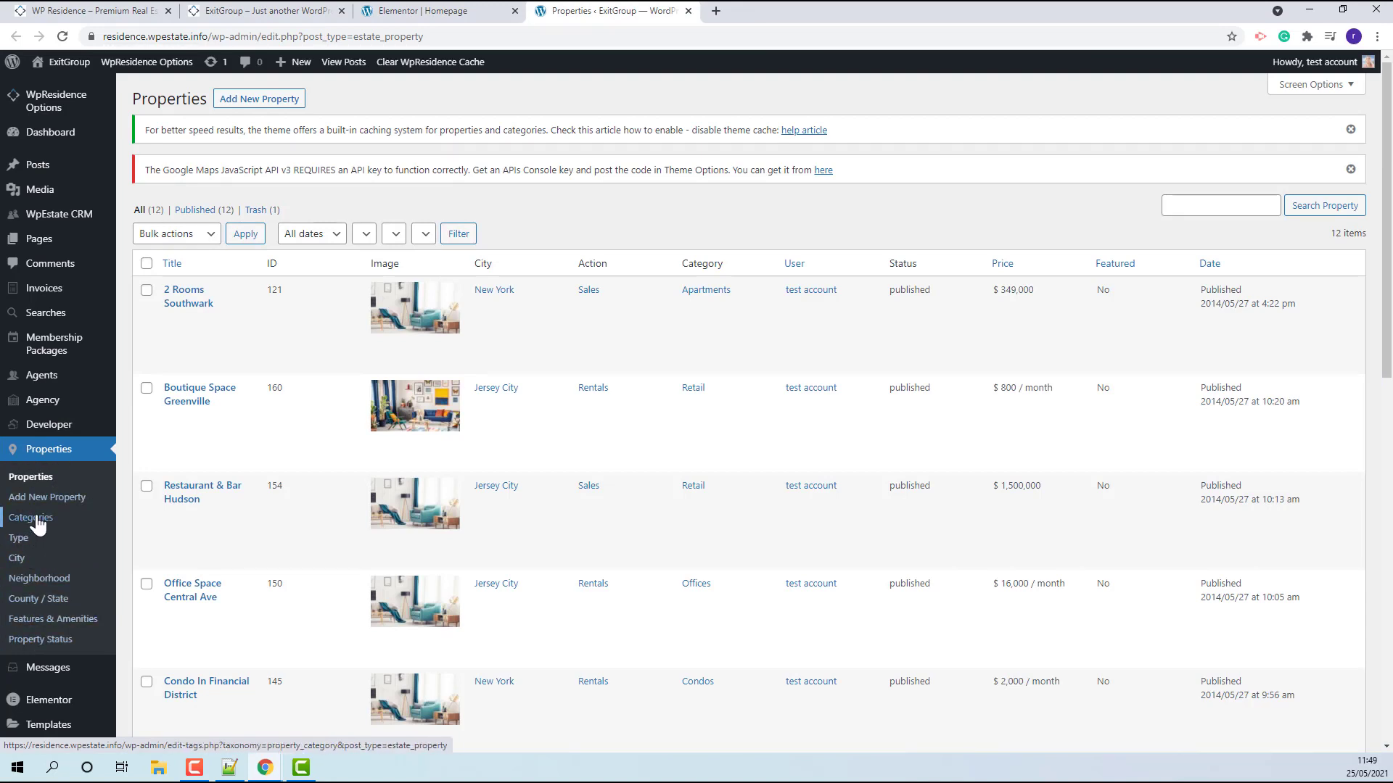
click(40, 579)
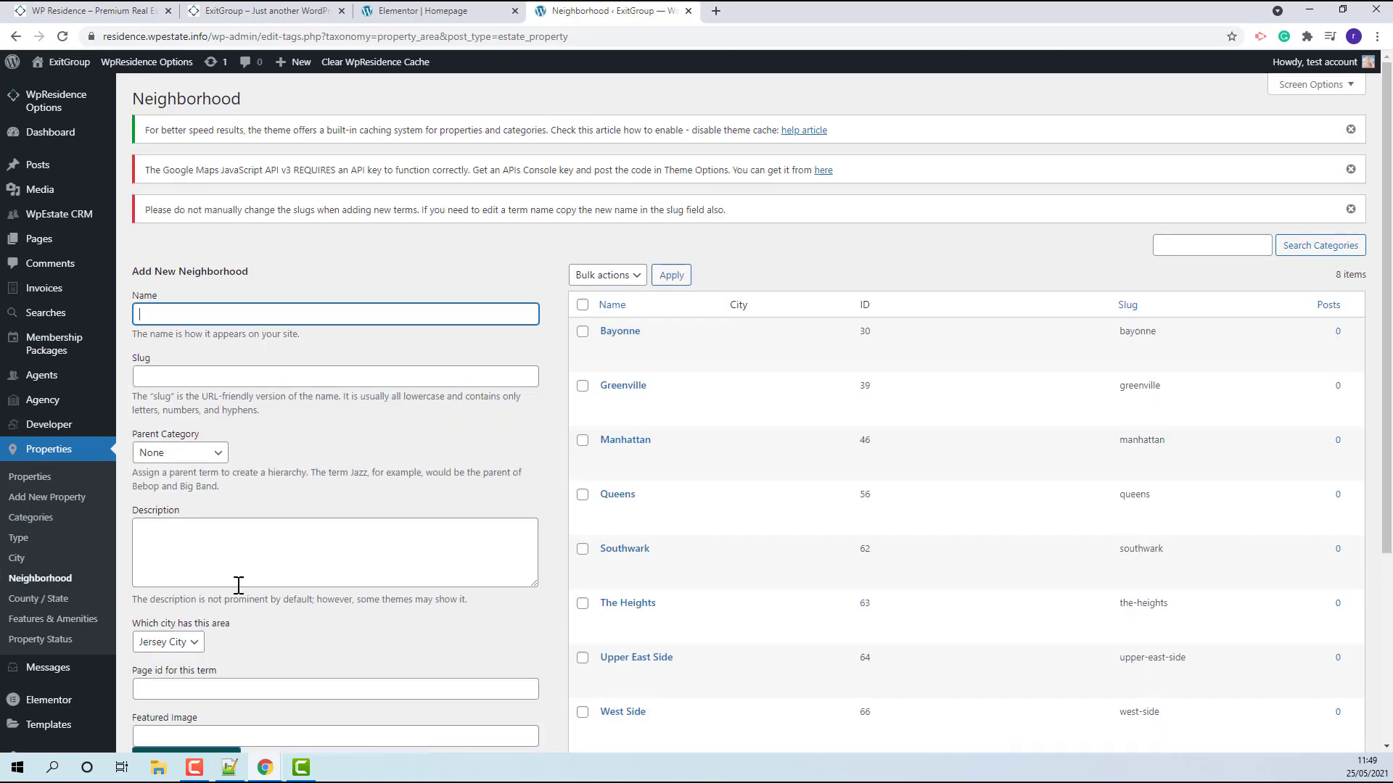
click(608, 399)
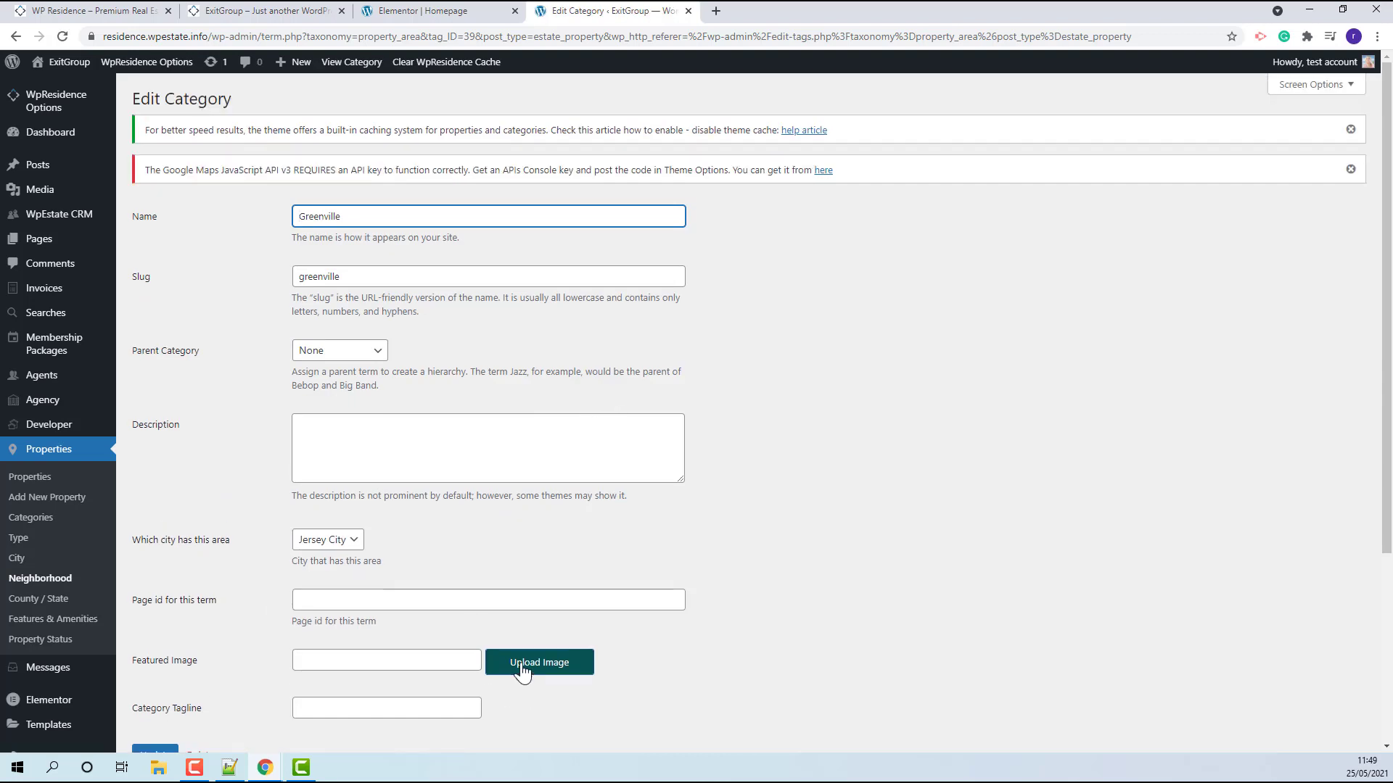
Upload city2 as Greenville's featured image, insert it, and save with Update.
click(522, 665)
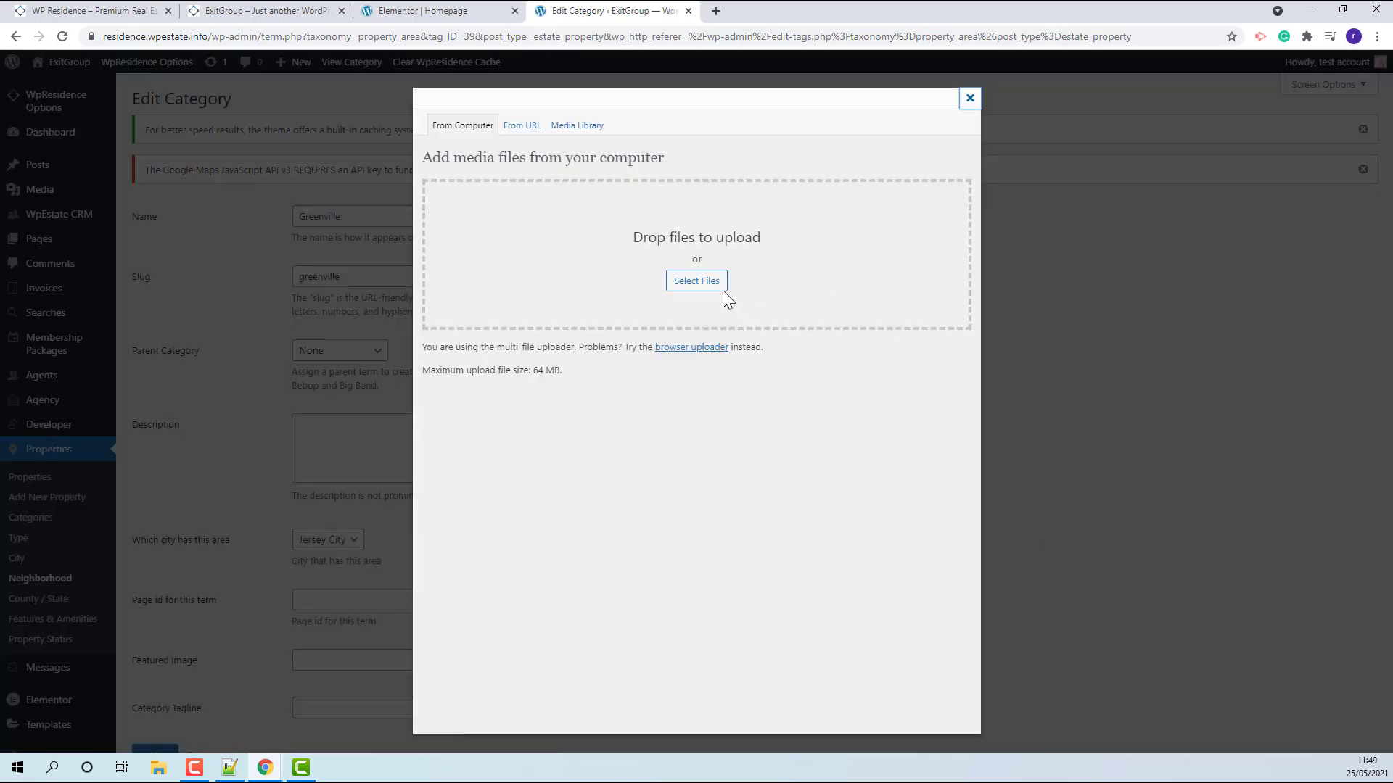
click(695, 284)
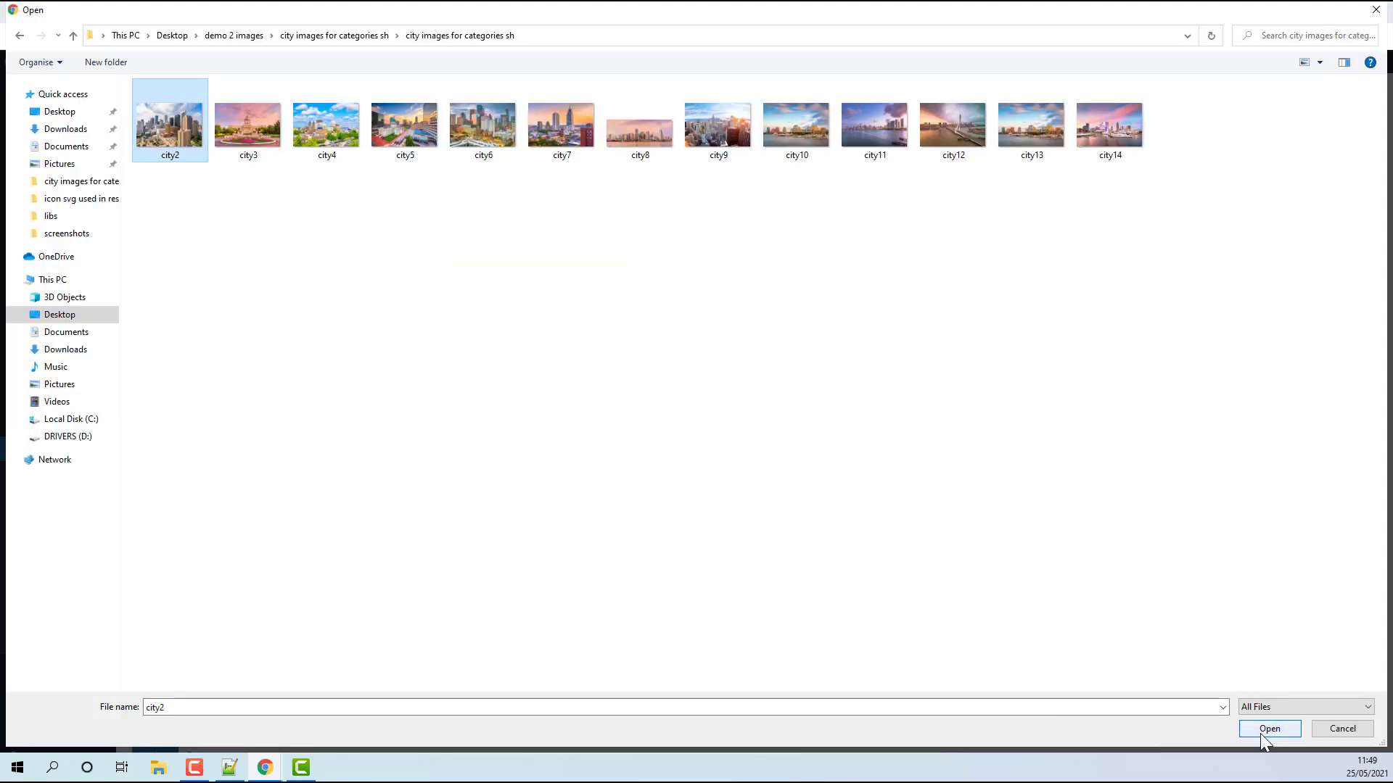
click(1269, 729)
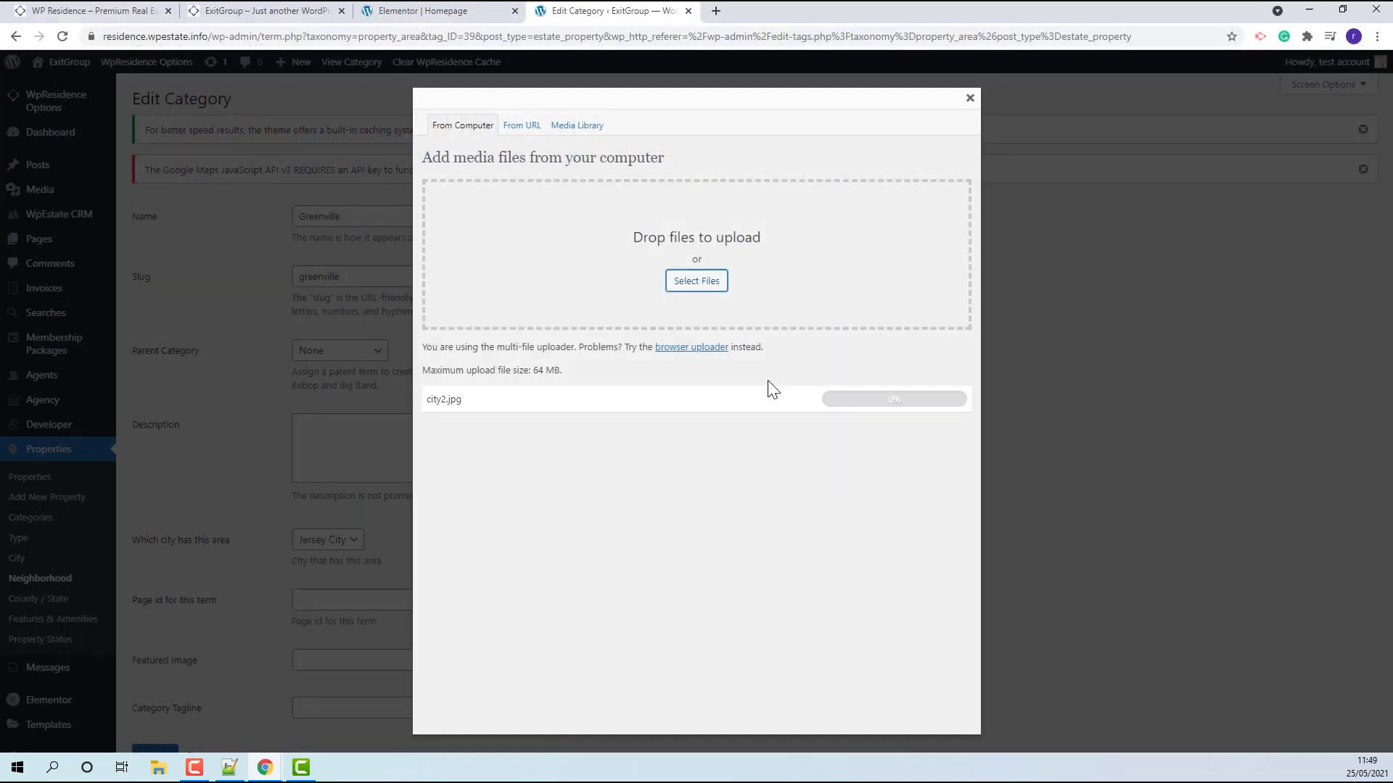
scroll(769, 388, down, 4)
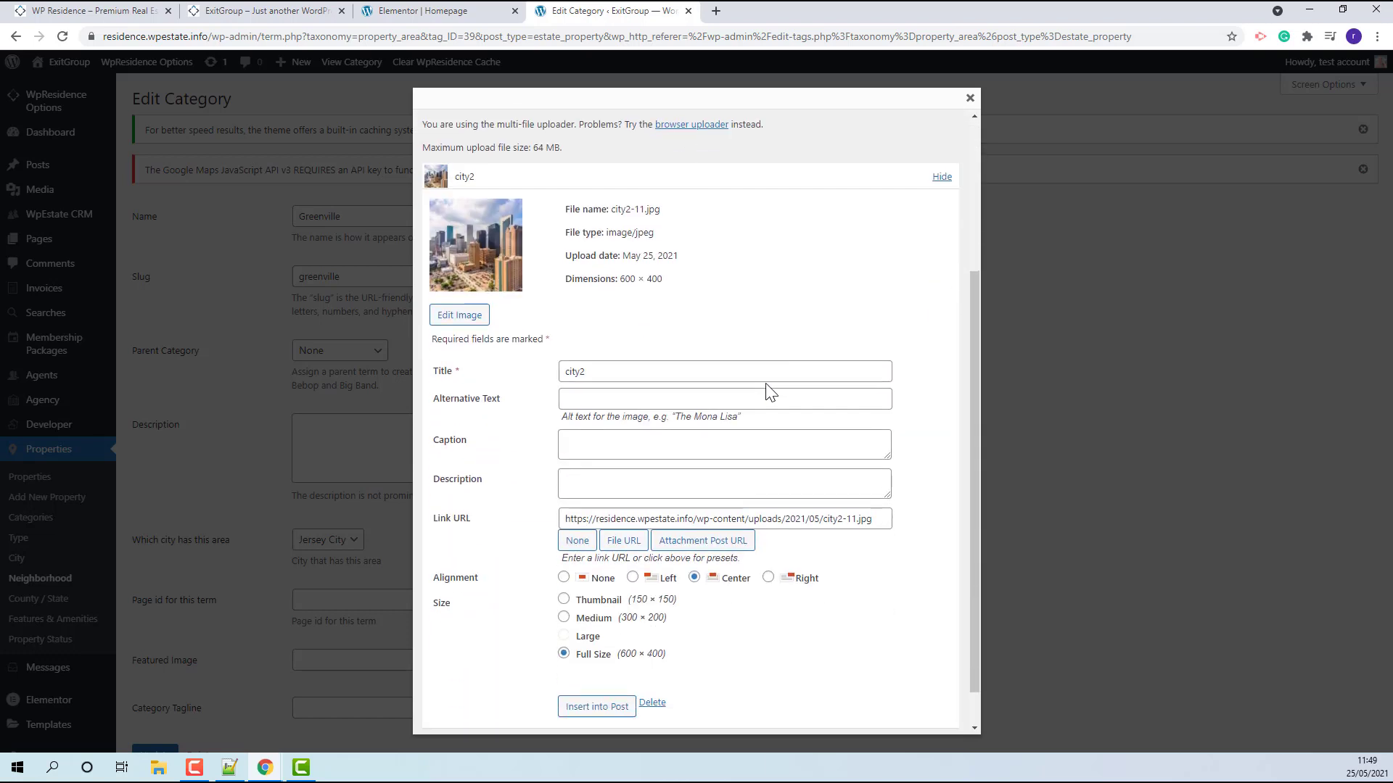
click(597, 663)
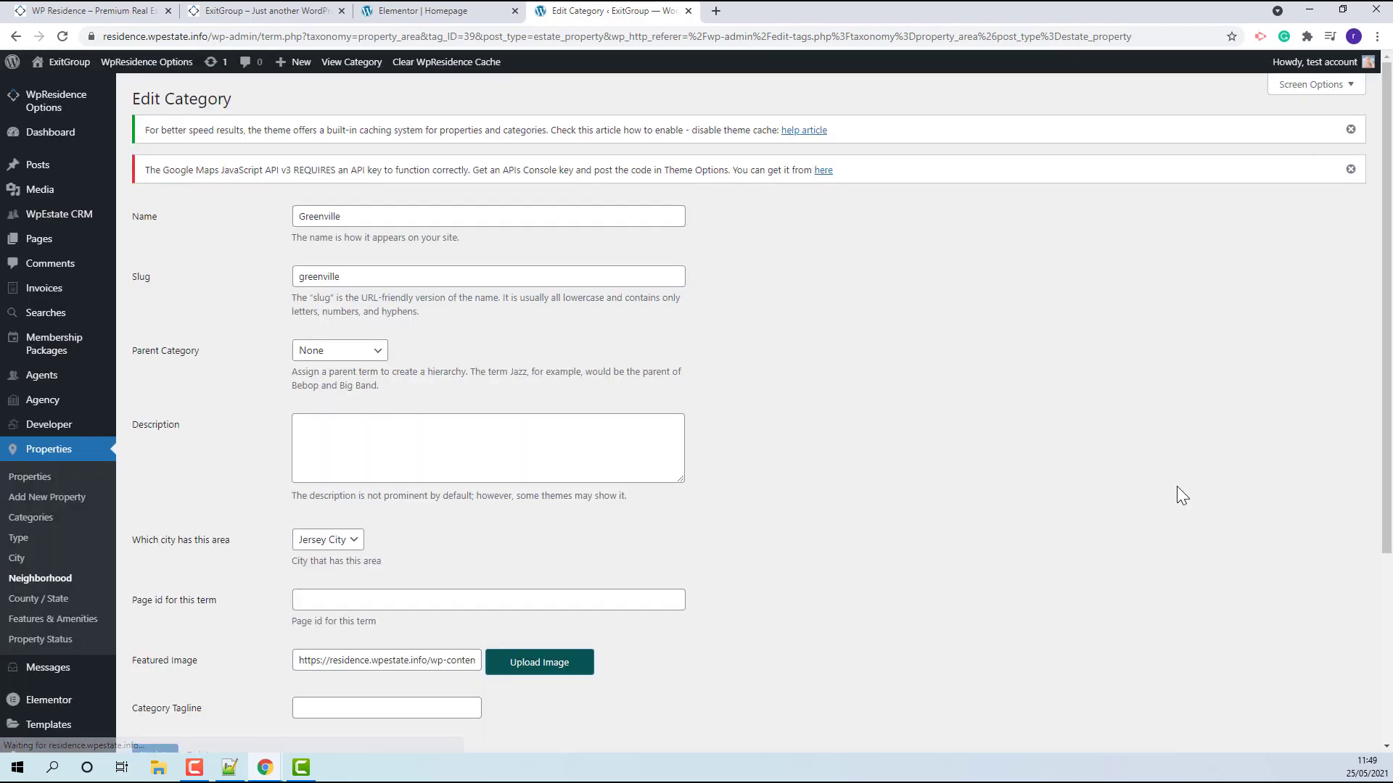
scroll(899, 409, down, 4)
click(169, 488)
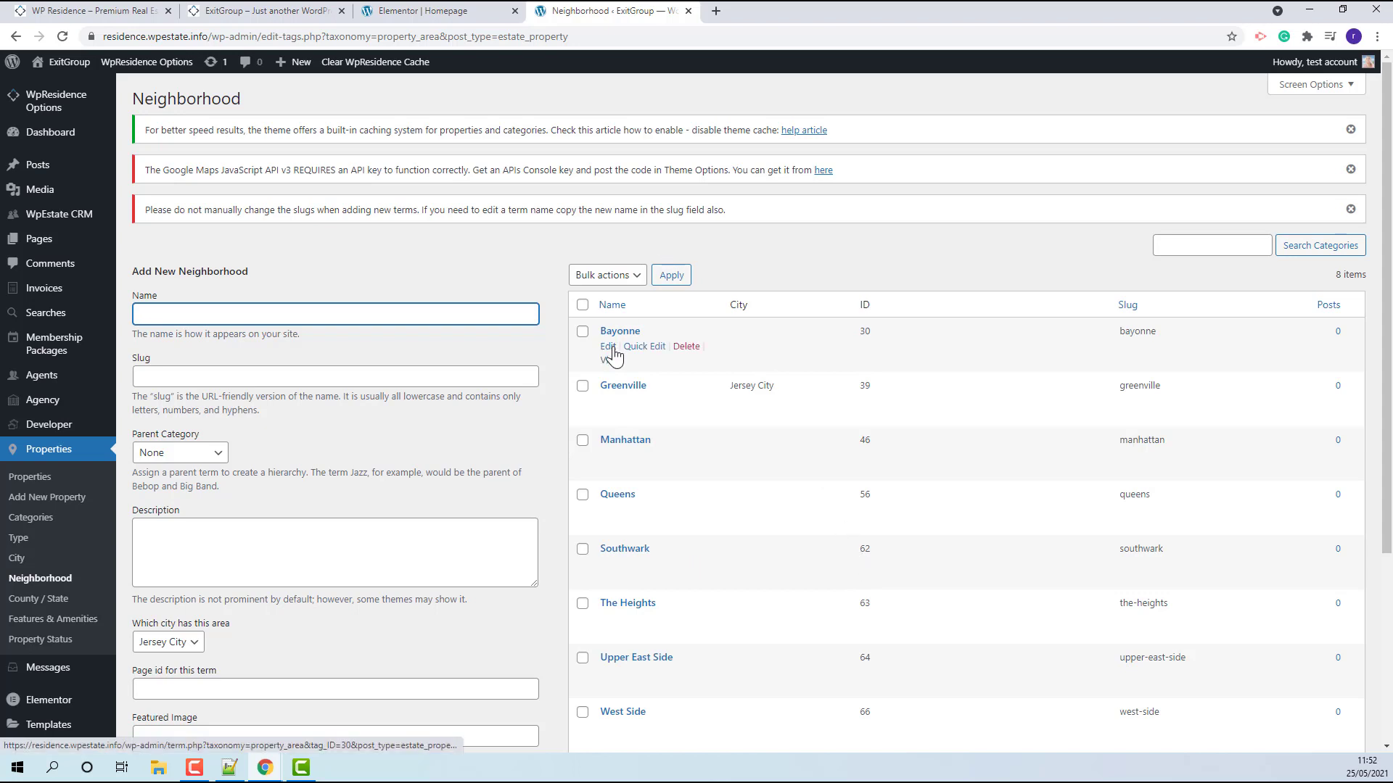
Edit Bayonne, upload city3 as its featured image, and save with Update.
click(609, 348)
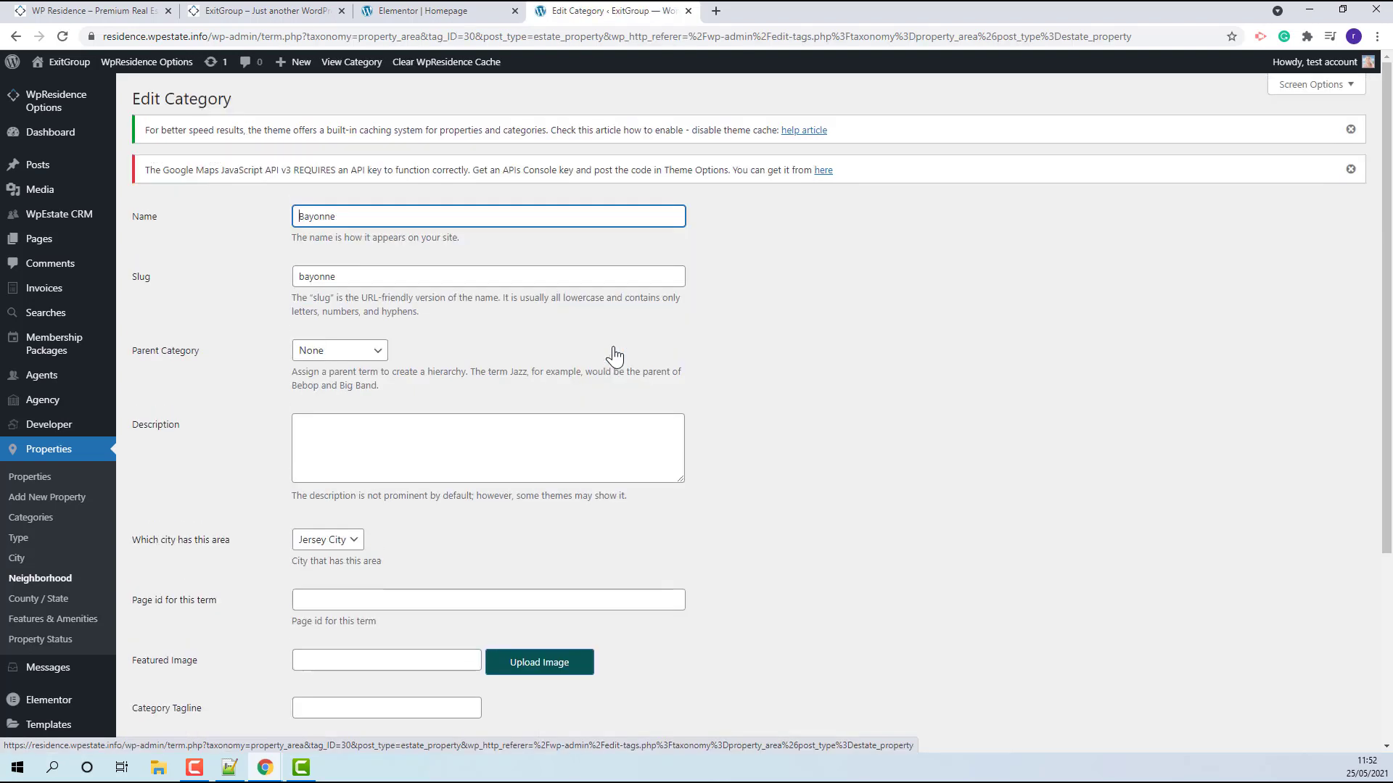
click(577, 679)
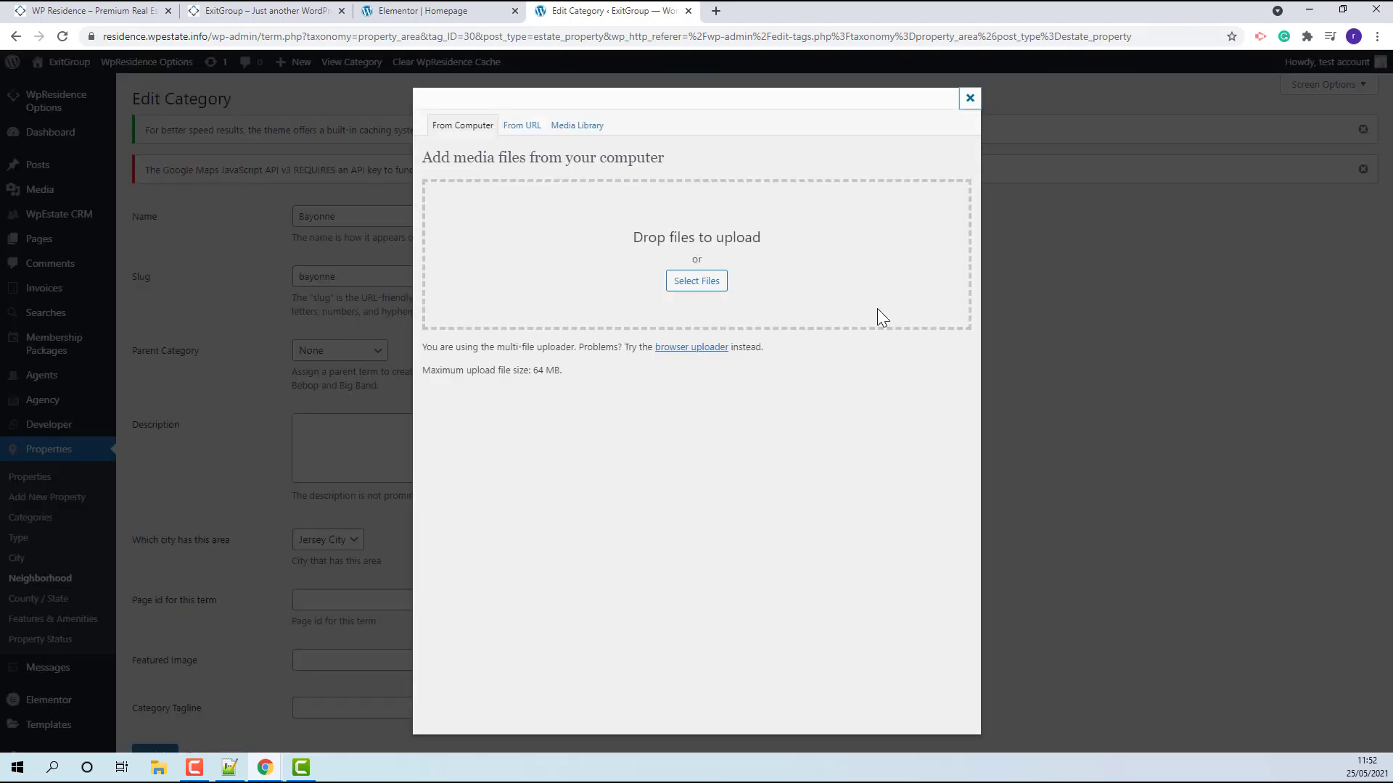
click(689, 283)
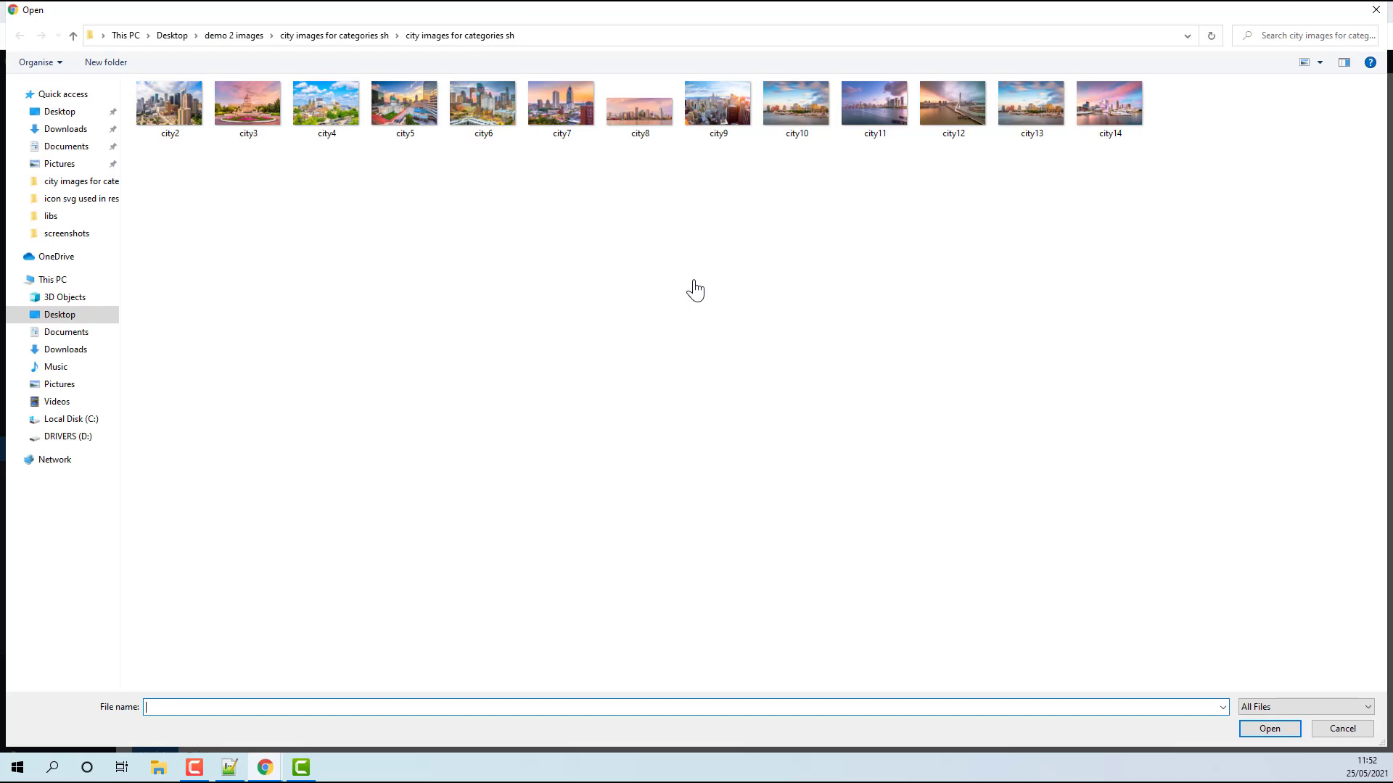
click(240, 116)
click(1269, 730)
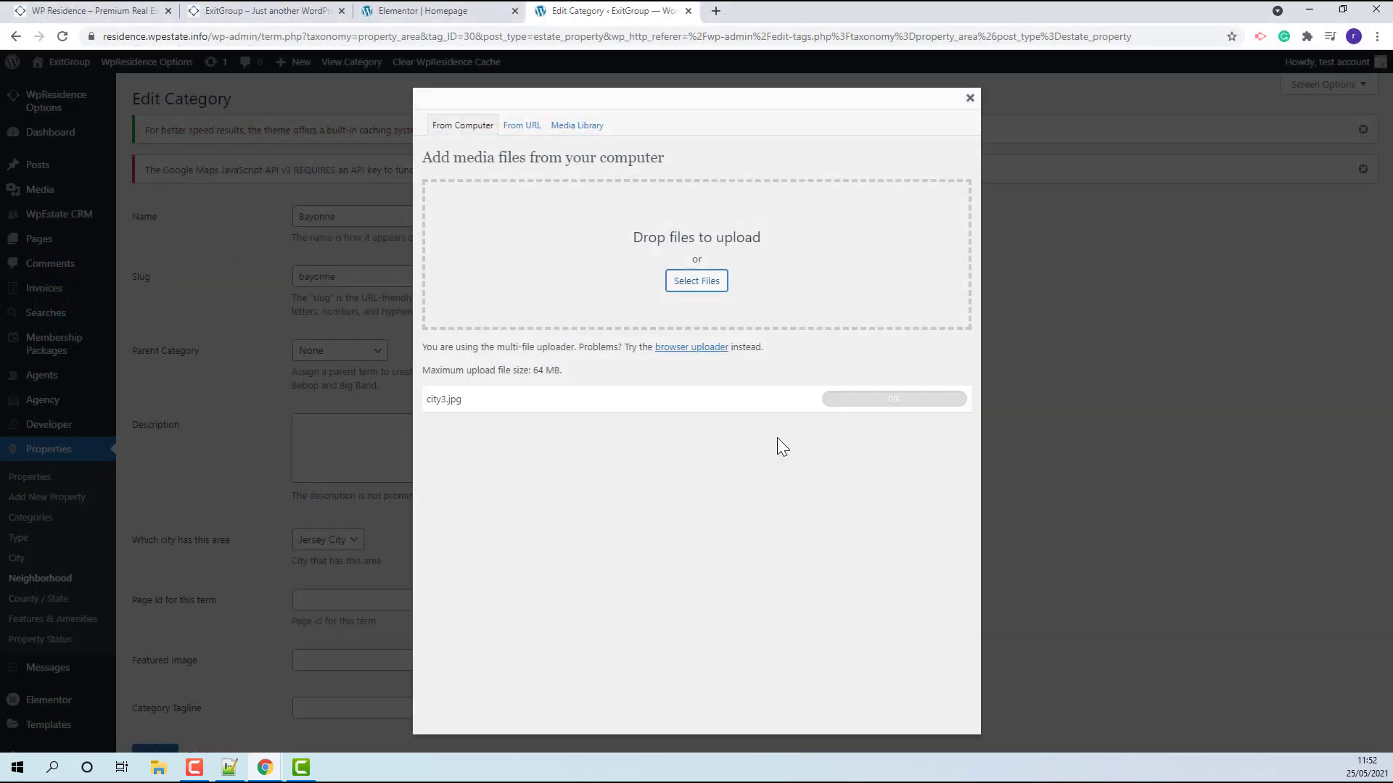
scroll(748, 442, down, 2)
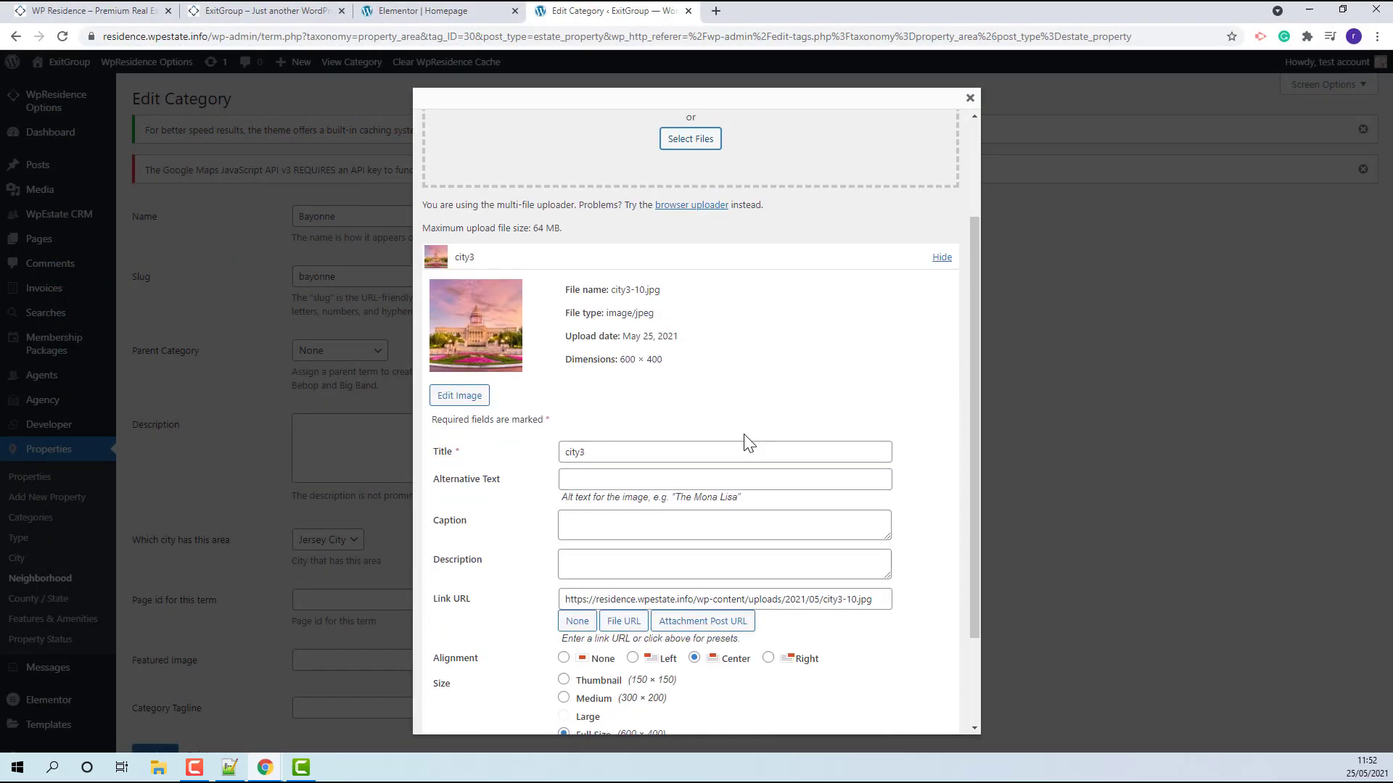
scroll(747, 443, down, 2)
click(586, 669)
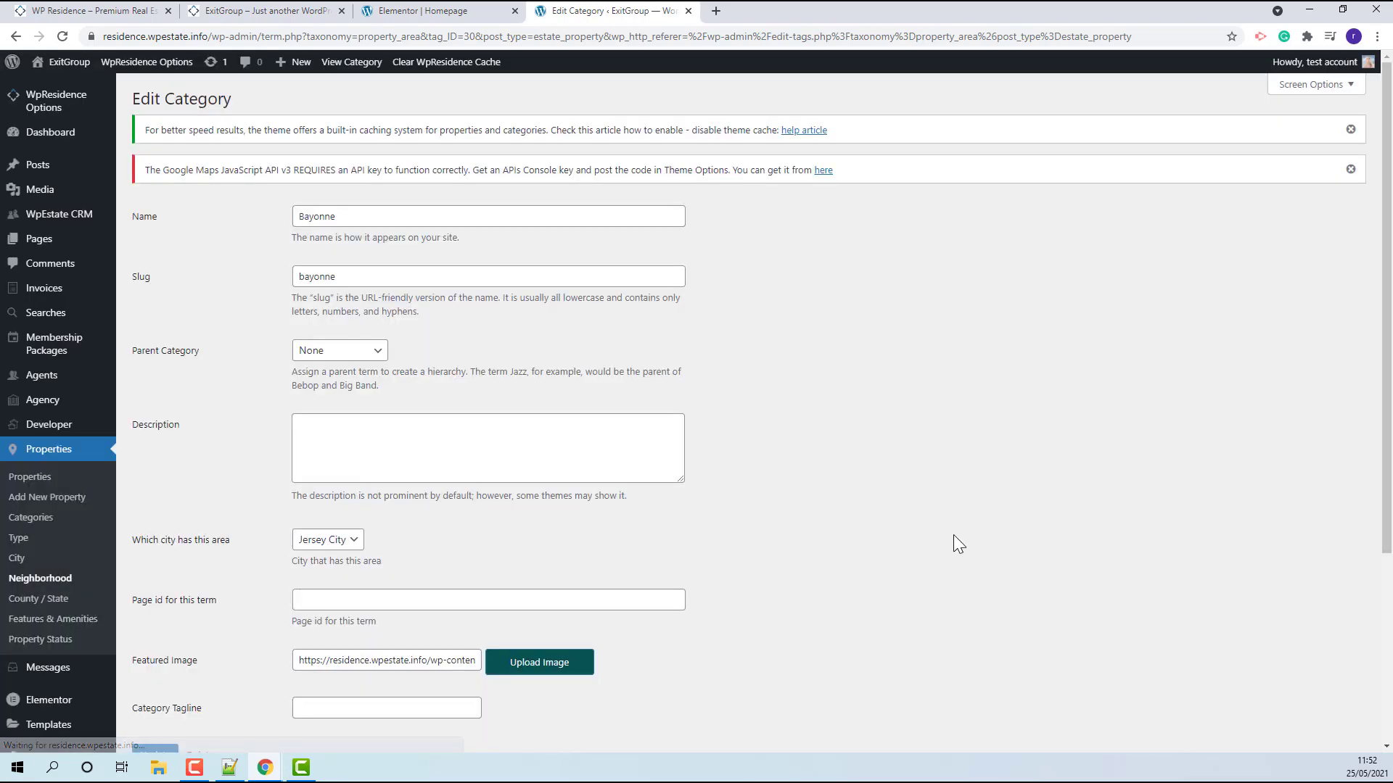
scroll(291, 477, down, 4)
click(142, 500)
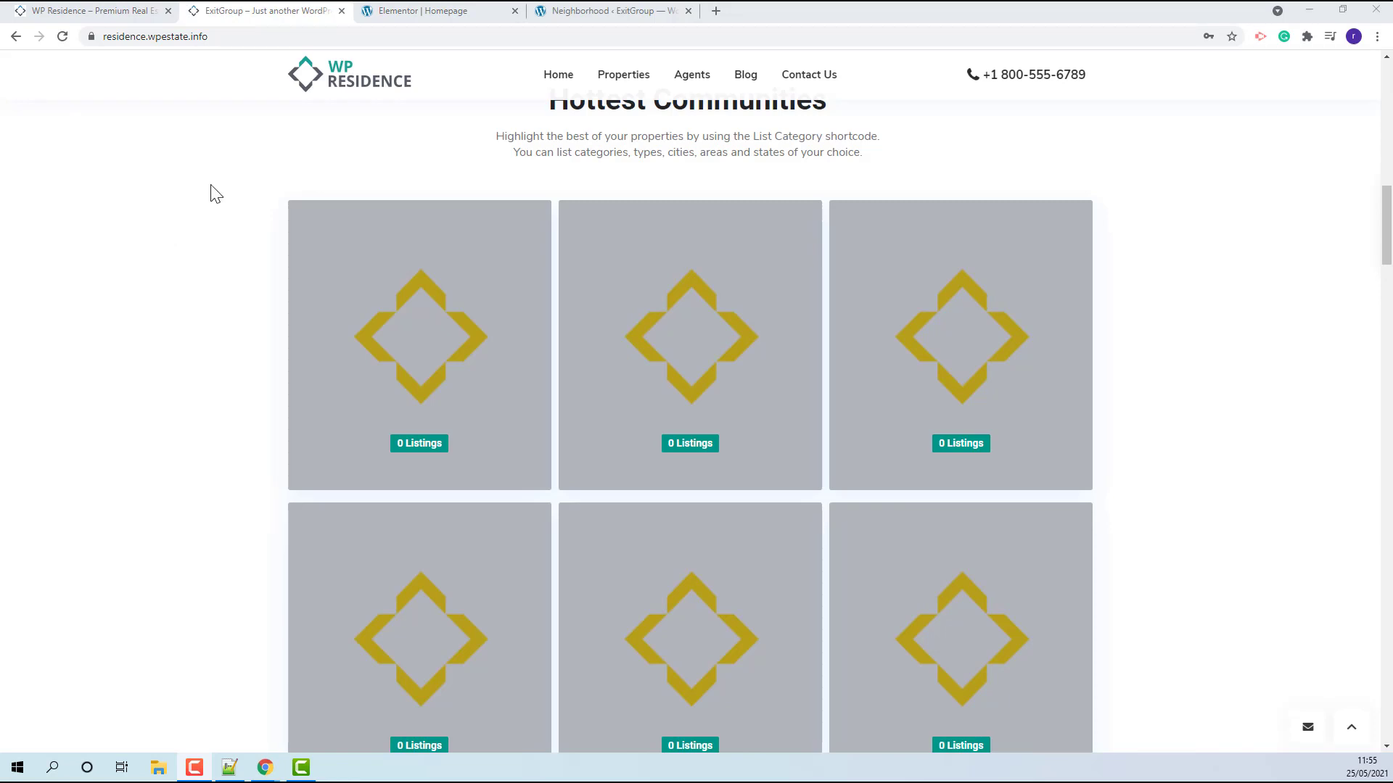
Reload the homepage to see the community photos, then scroll down to Latest News, the map and the footer.
click(63, 37)
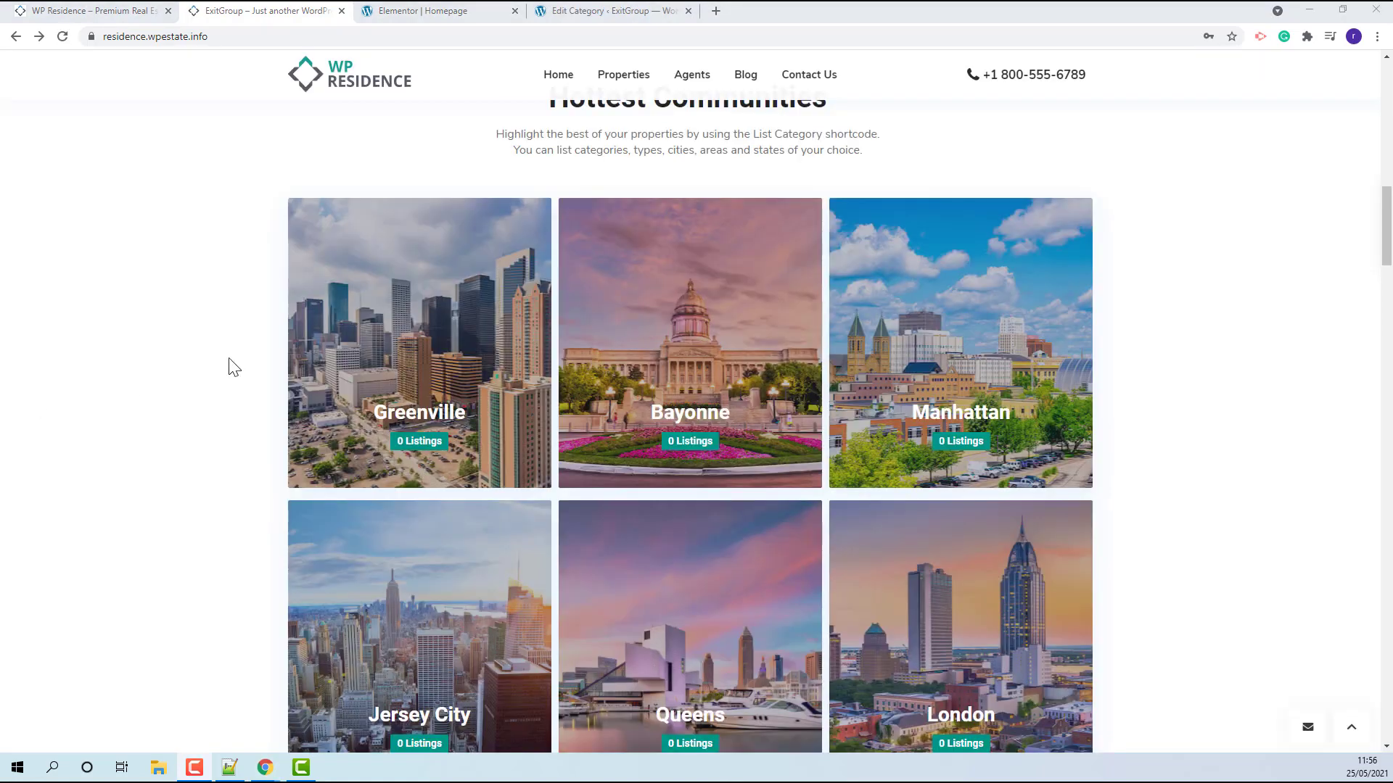
scroll(933, 426, down, 3)
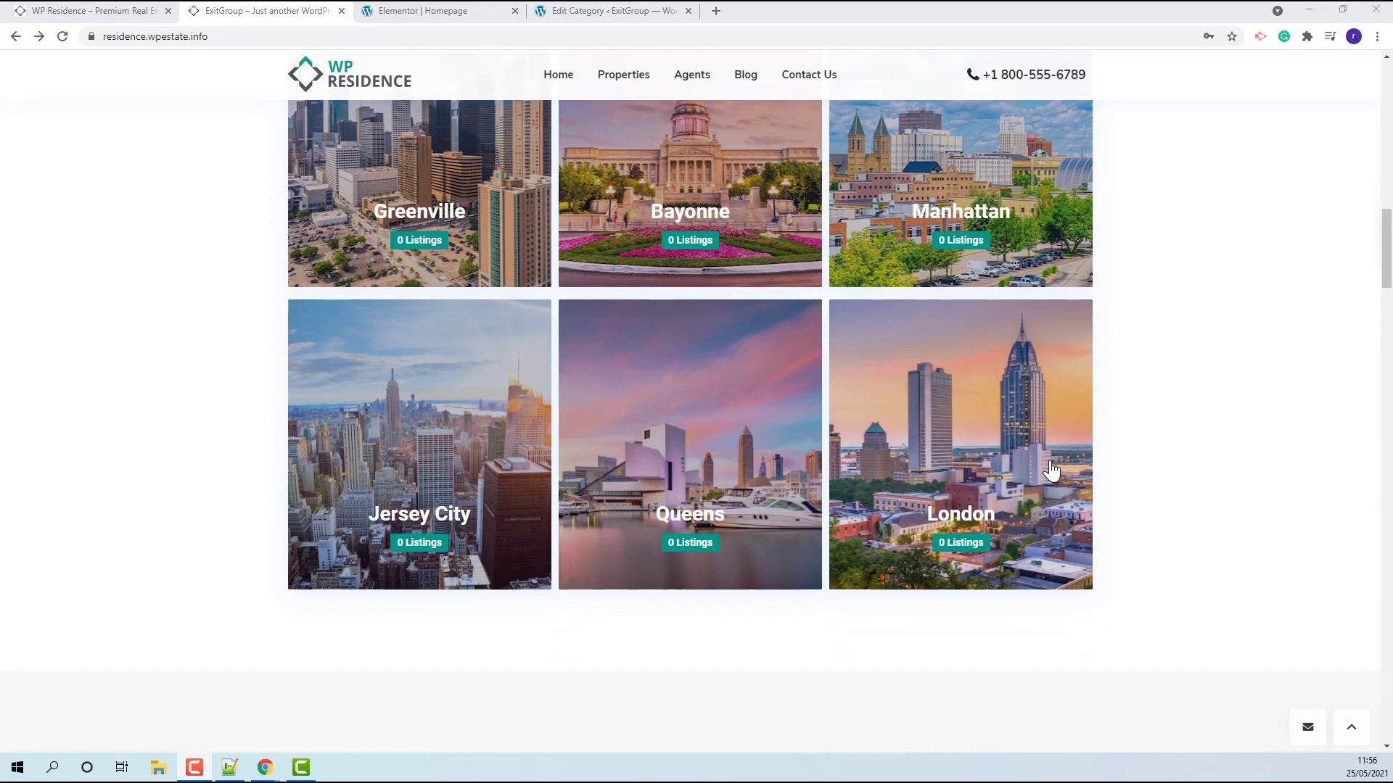
scroll(1051, 470, down, 15)
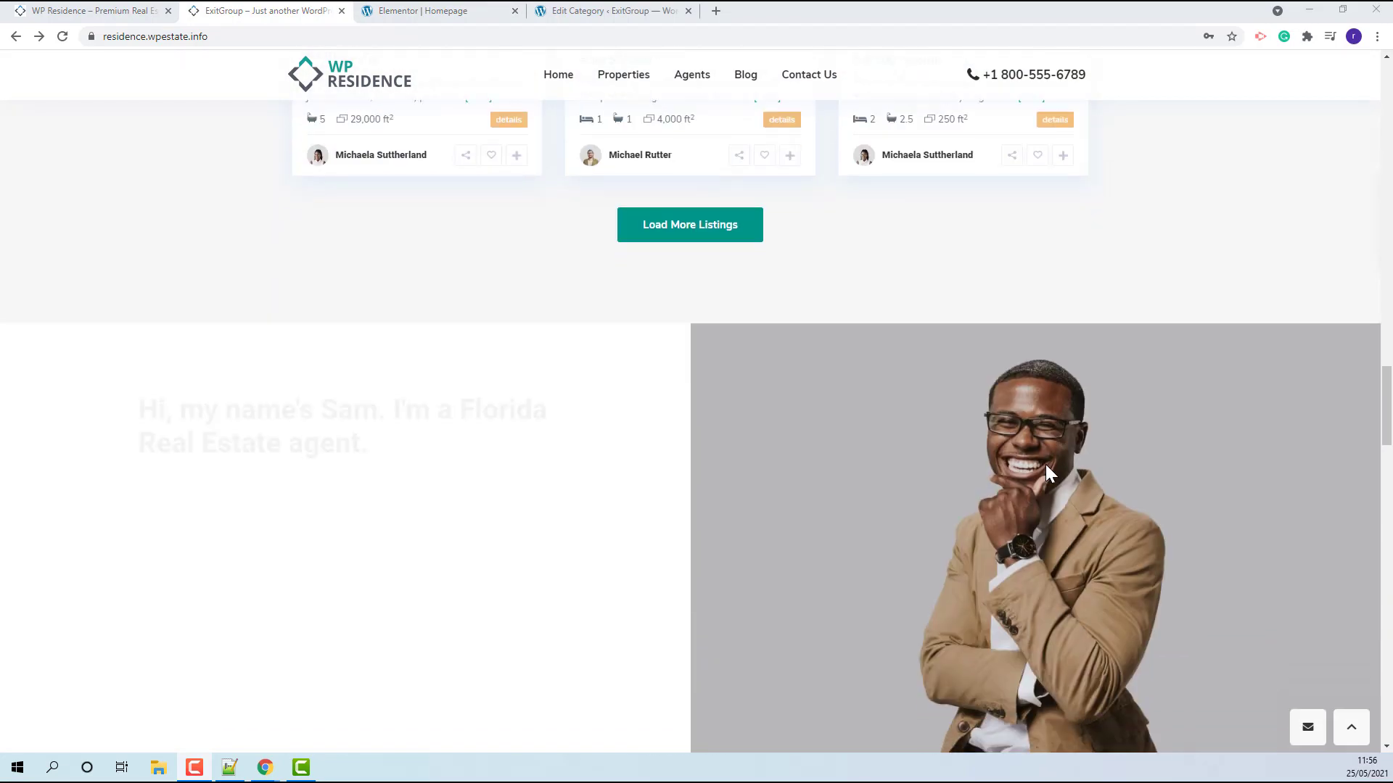
scroll(1045, 468, down, 8)
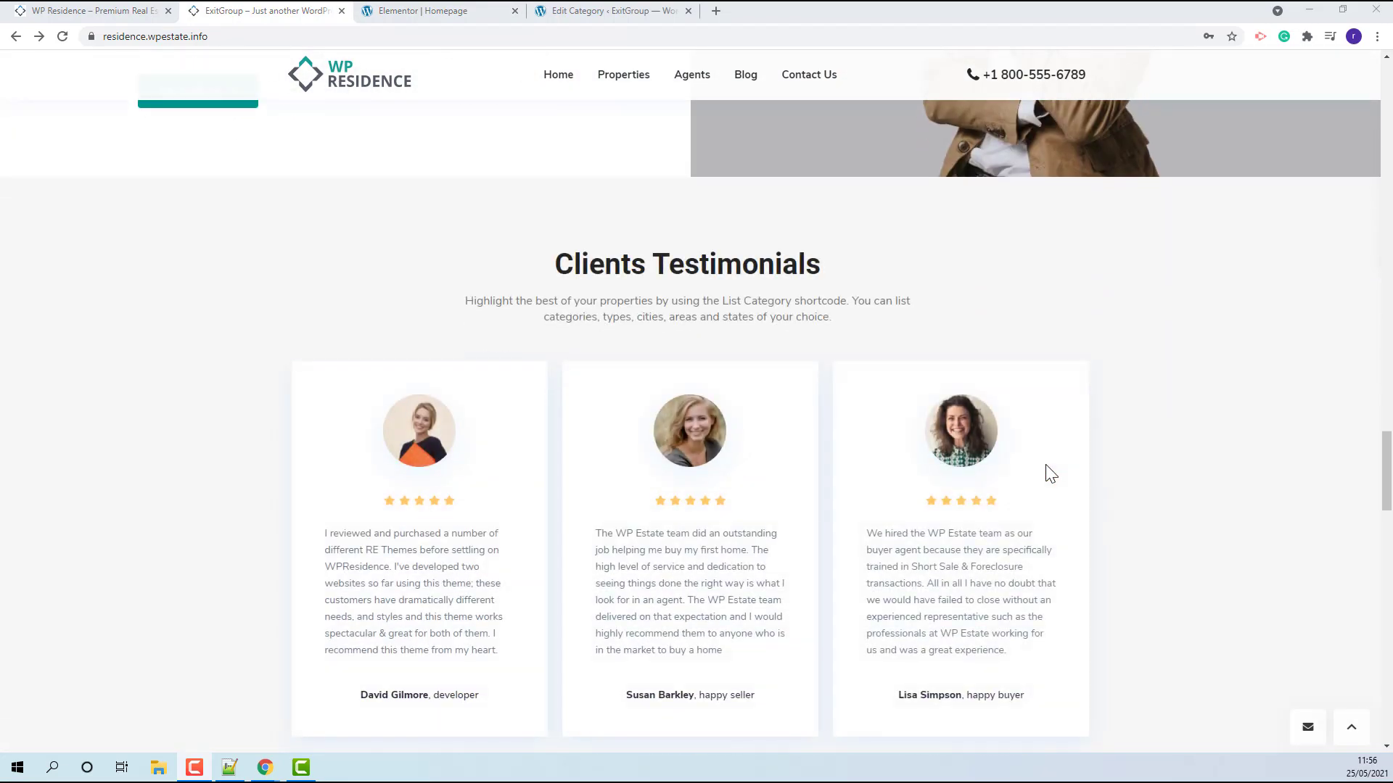
scroll(1051, 473, down, 11)
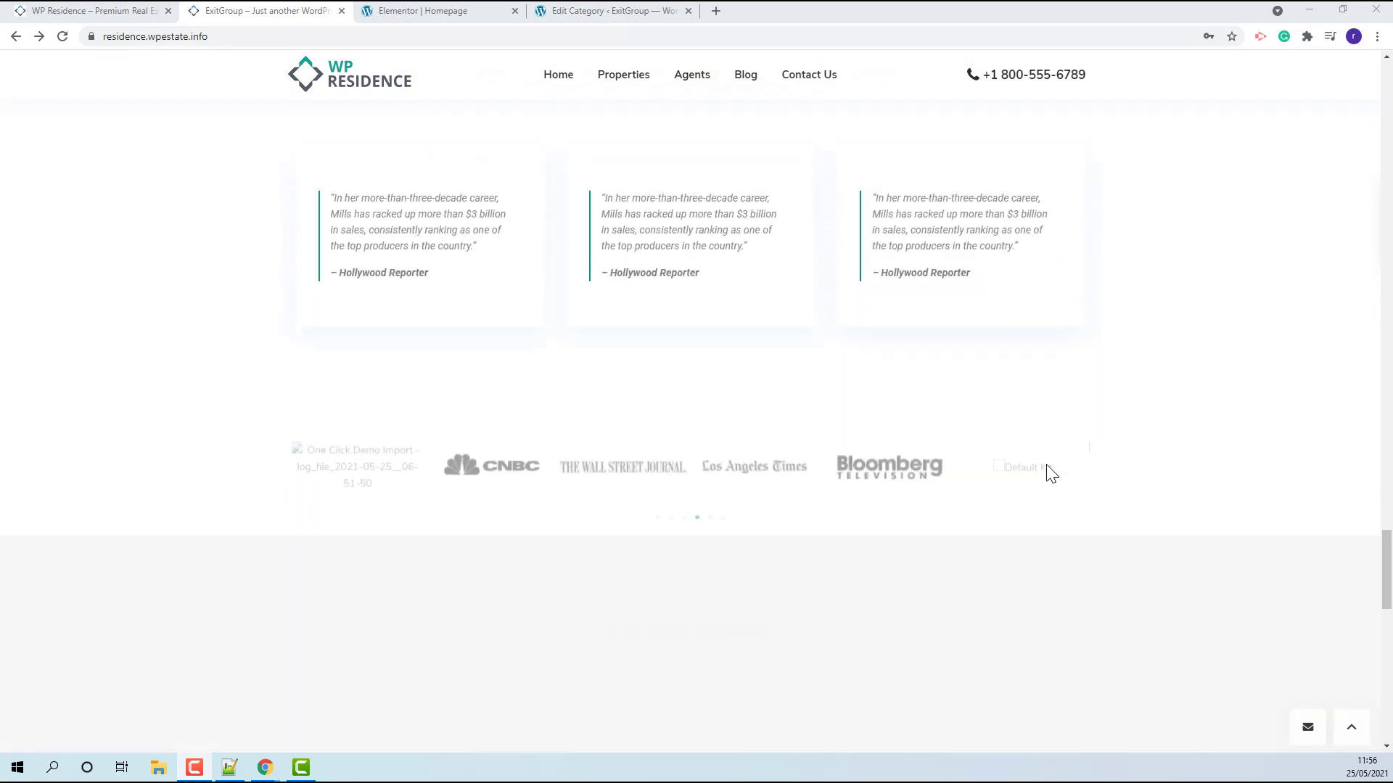
scroll(1051, 473, down, 12)
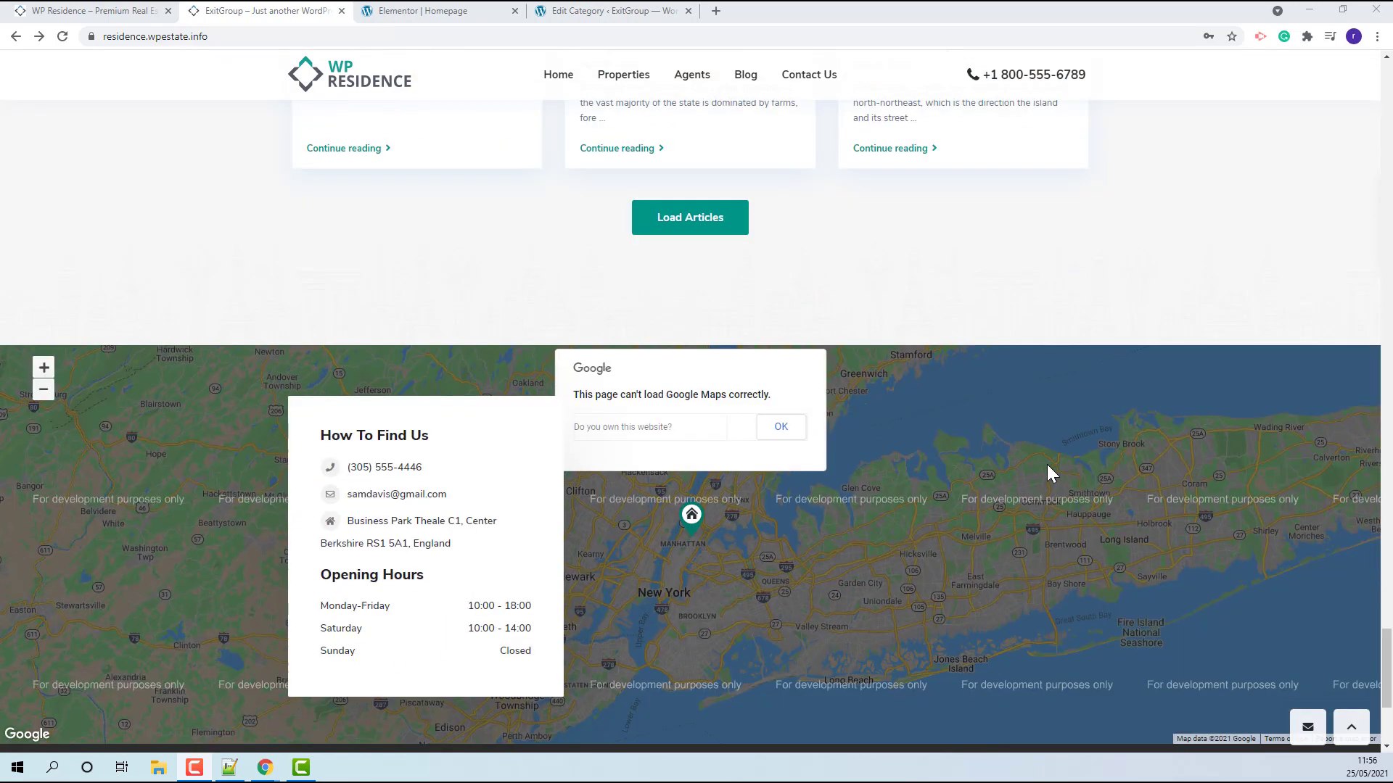
scroll(1047, 473, down, 2)
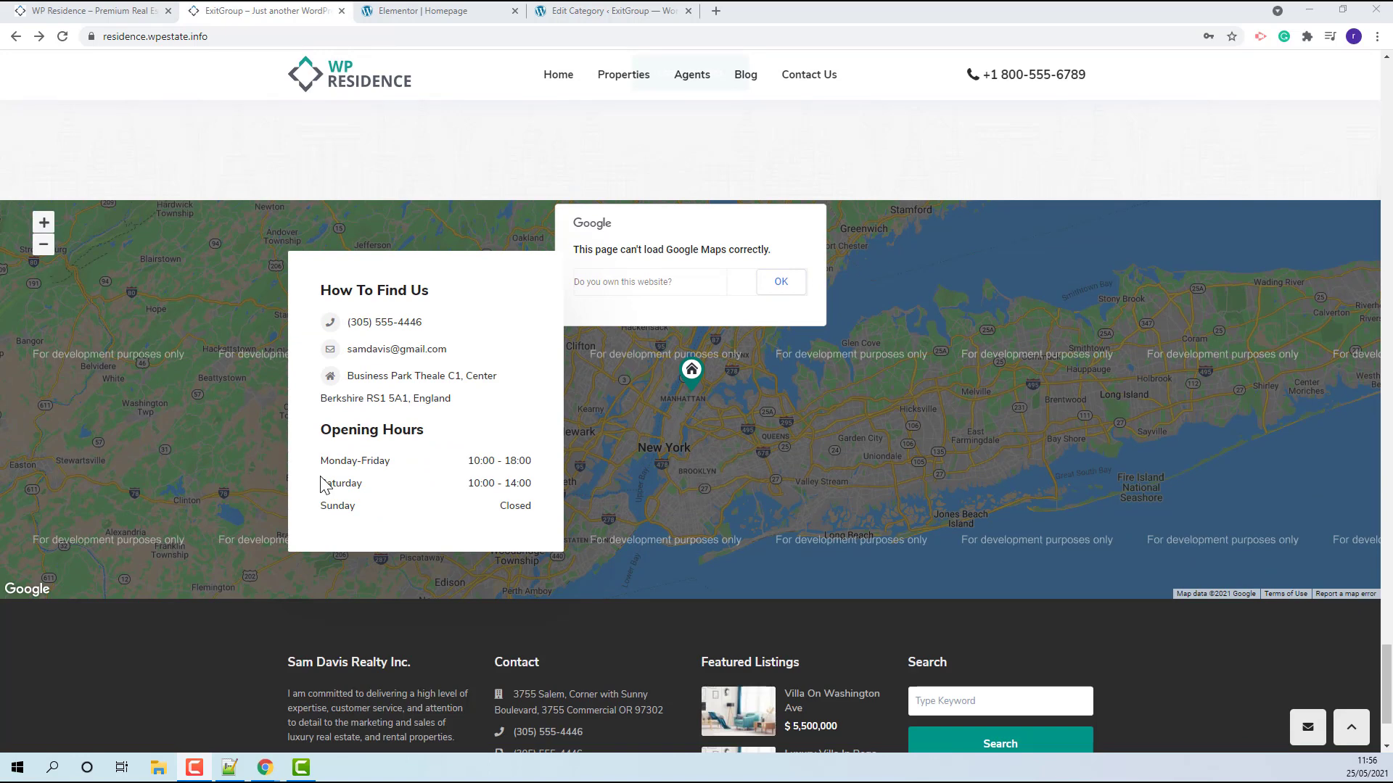
Go back to the admin tab and open WpResidence Options > Map from the admin bar.
click(570, 16)
mouse_move(49, 108)
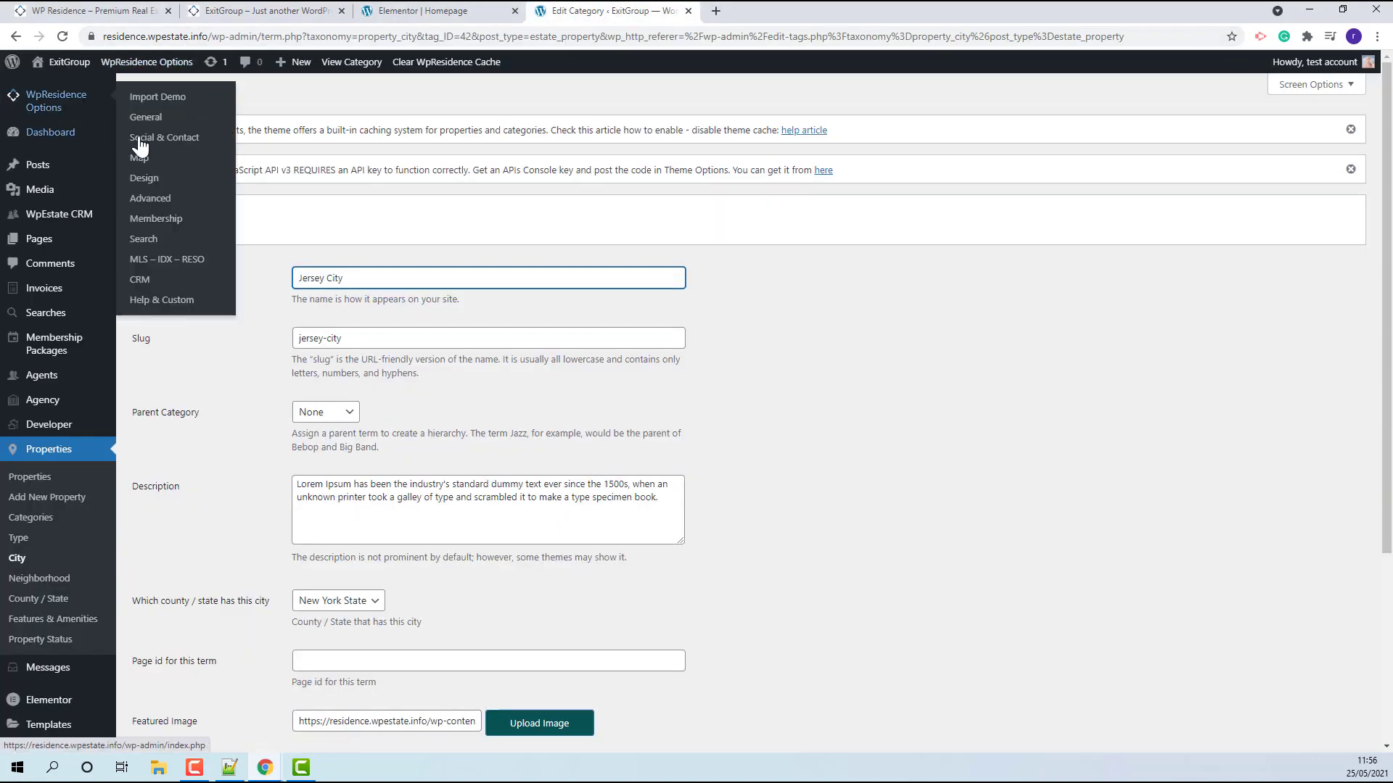
click(140, 161)
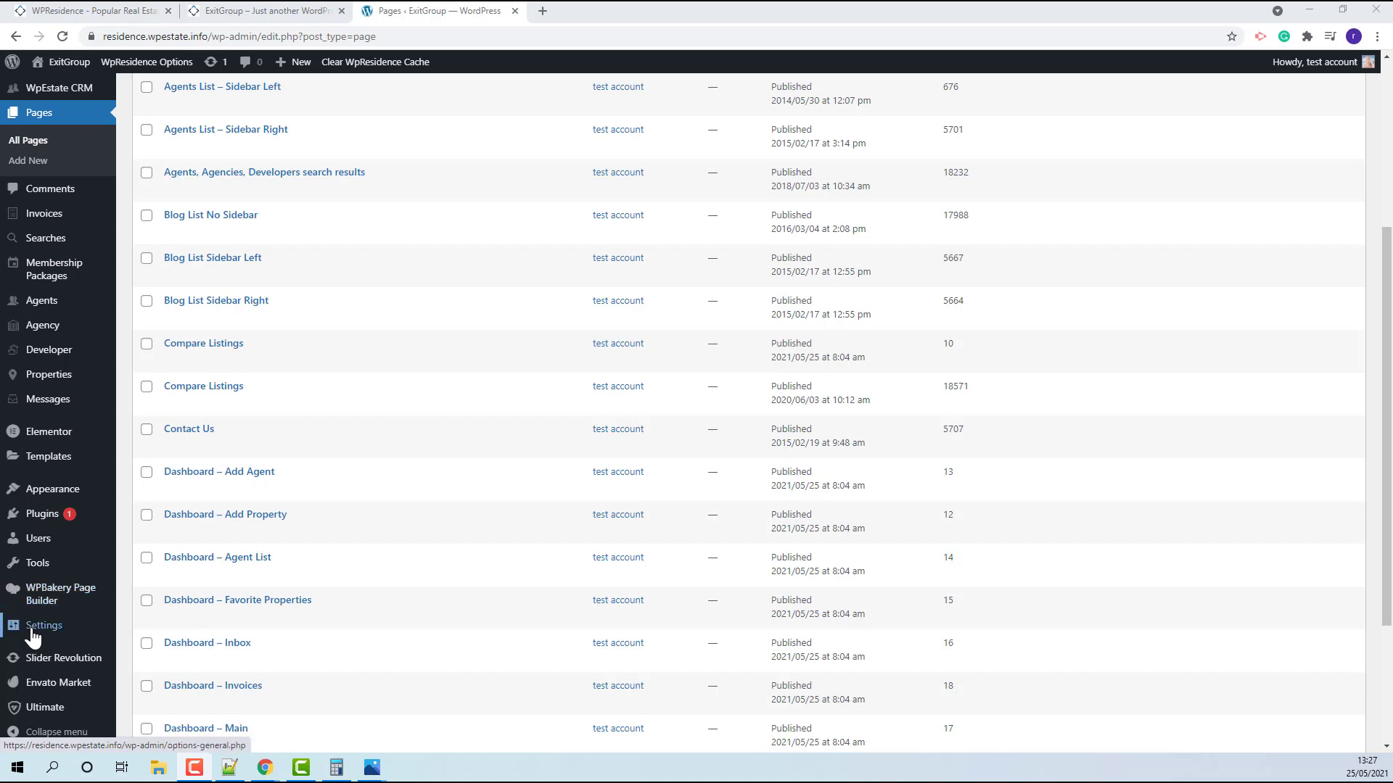
Save the permalink structure as Post name, then view the site's front page.
mouse_move(32, 628)
click(166, 675)
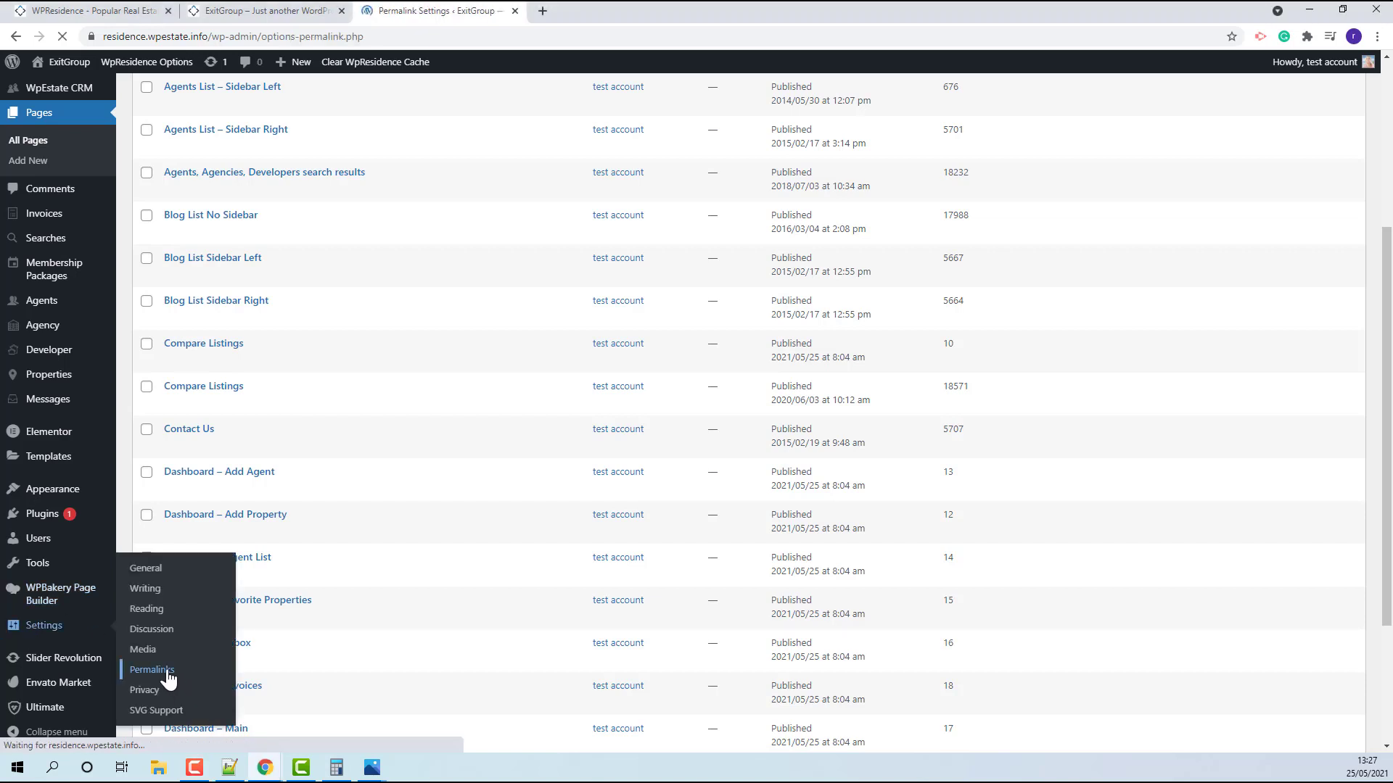
scroll(102, 662, down, 2)
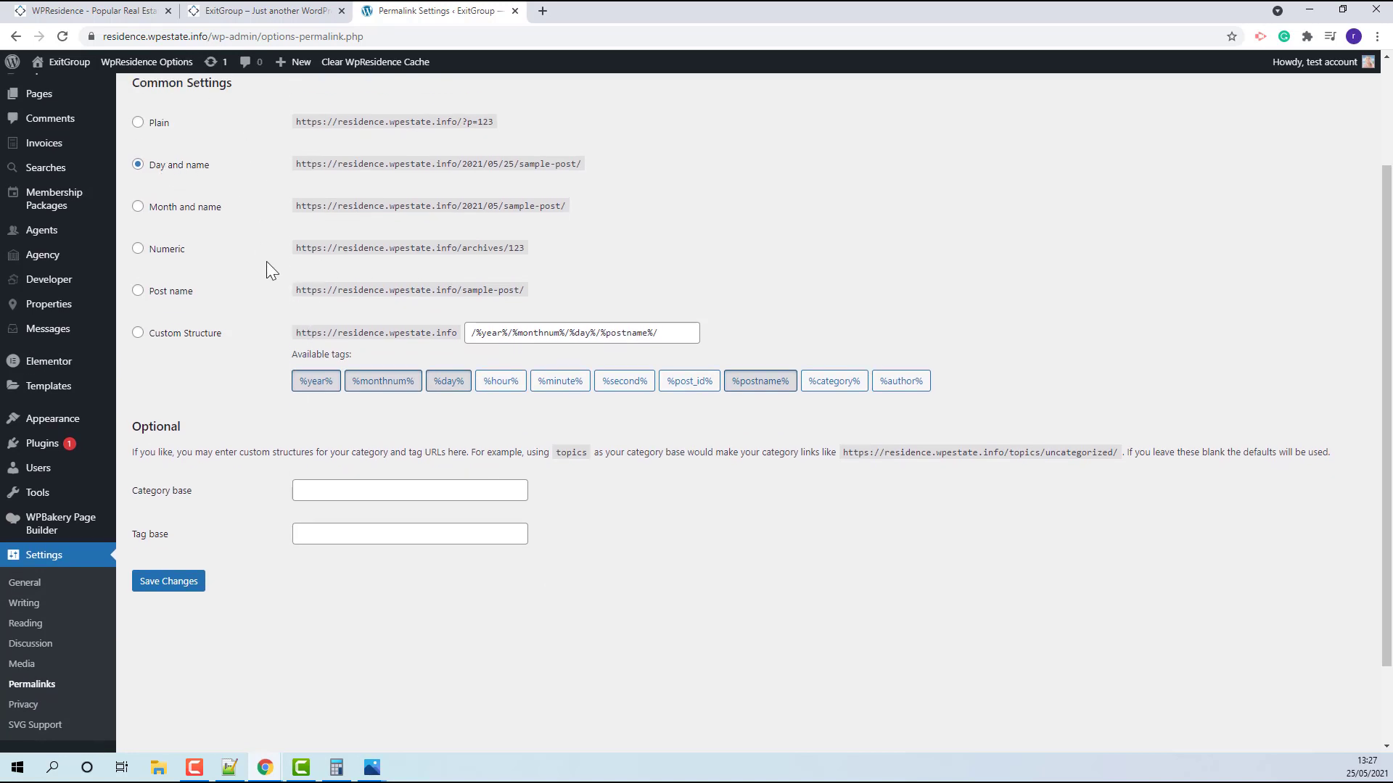
click(138, 290)
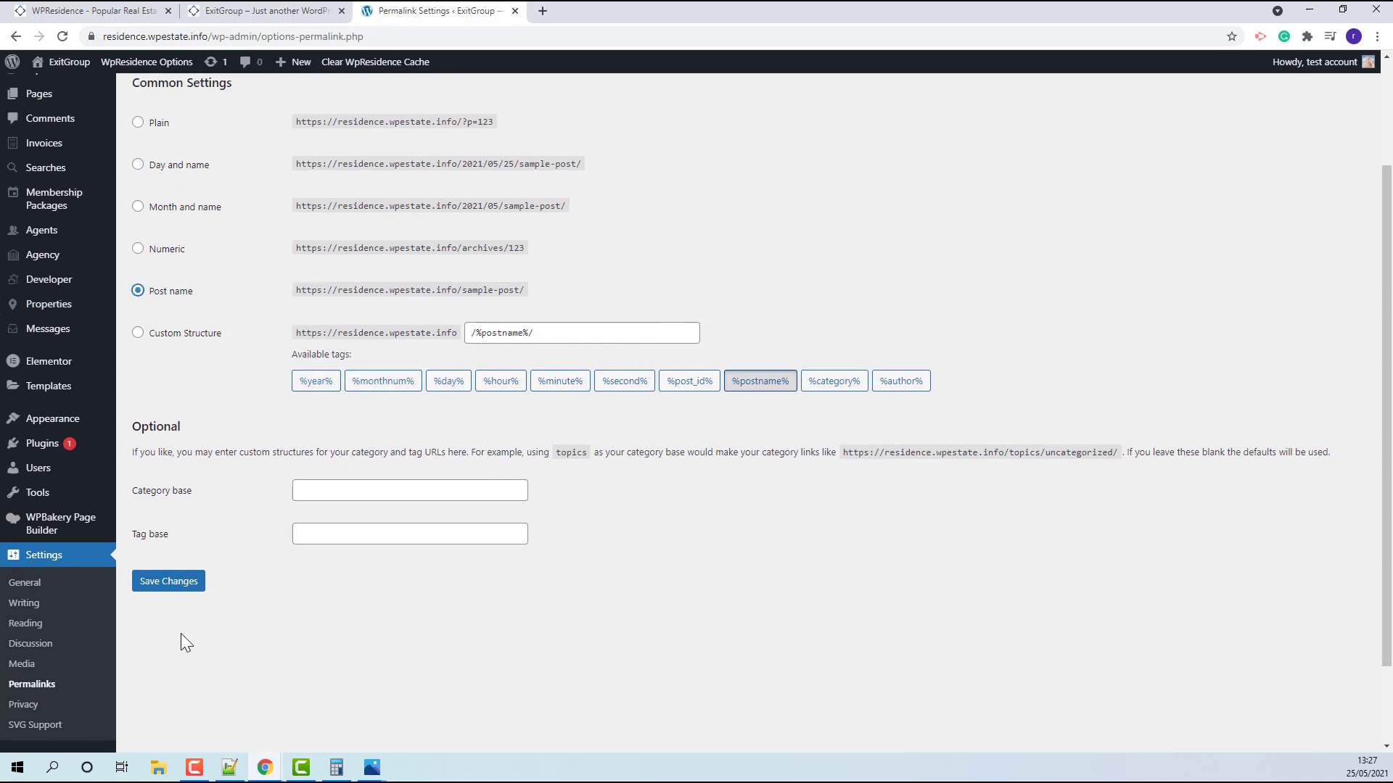
click(159, 584)
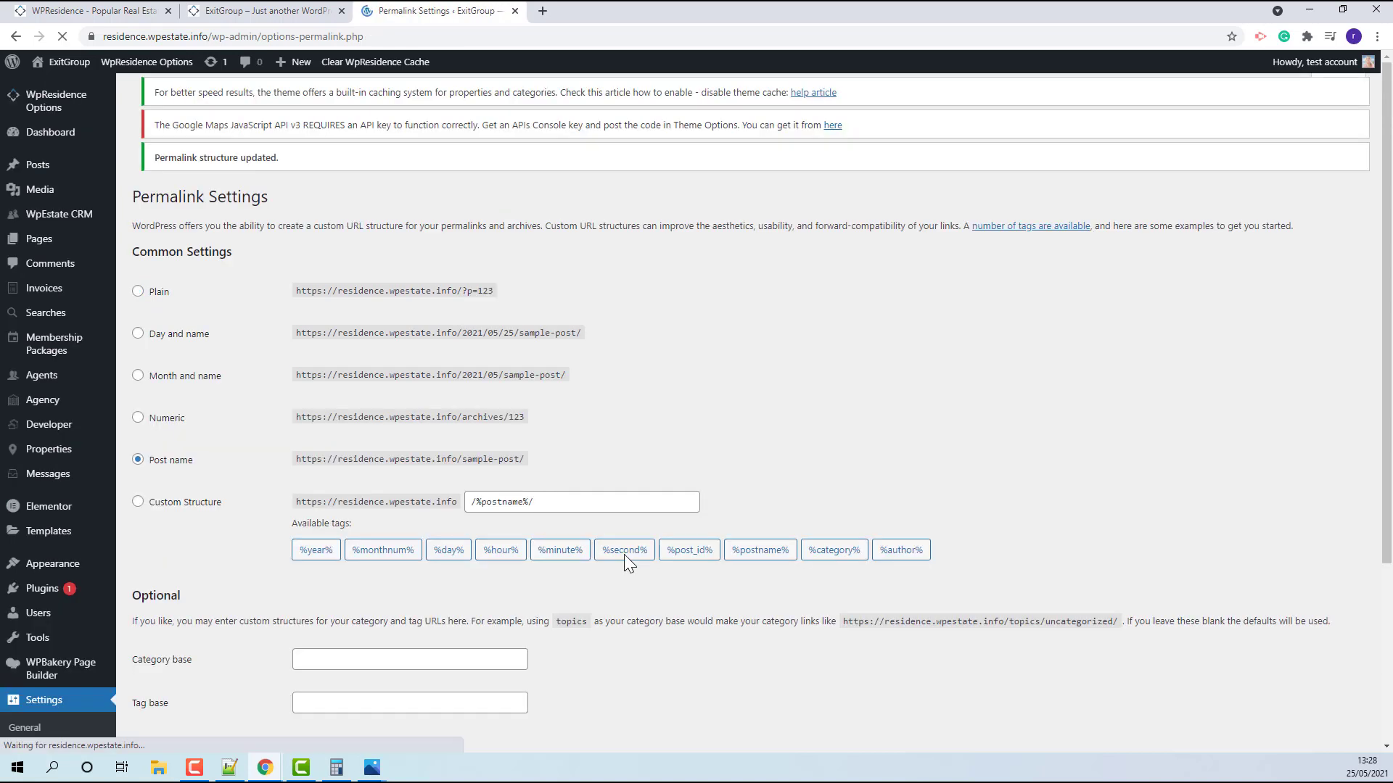
mouse_move(33, 586)
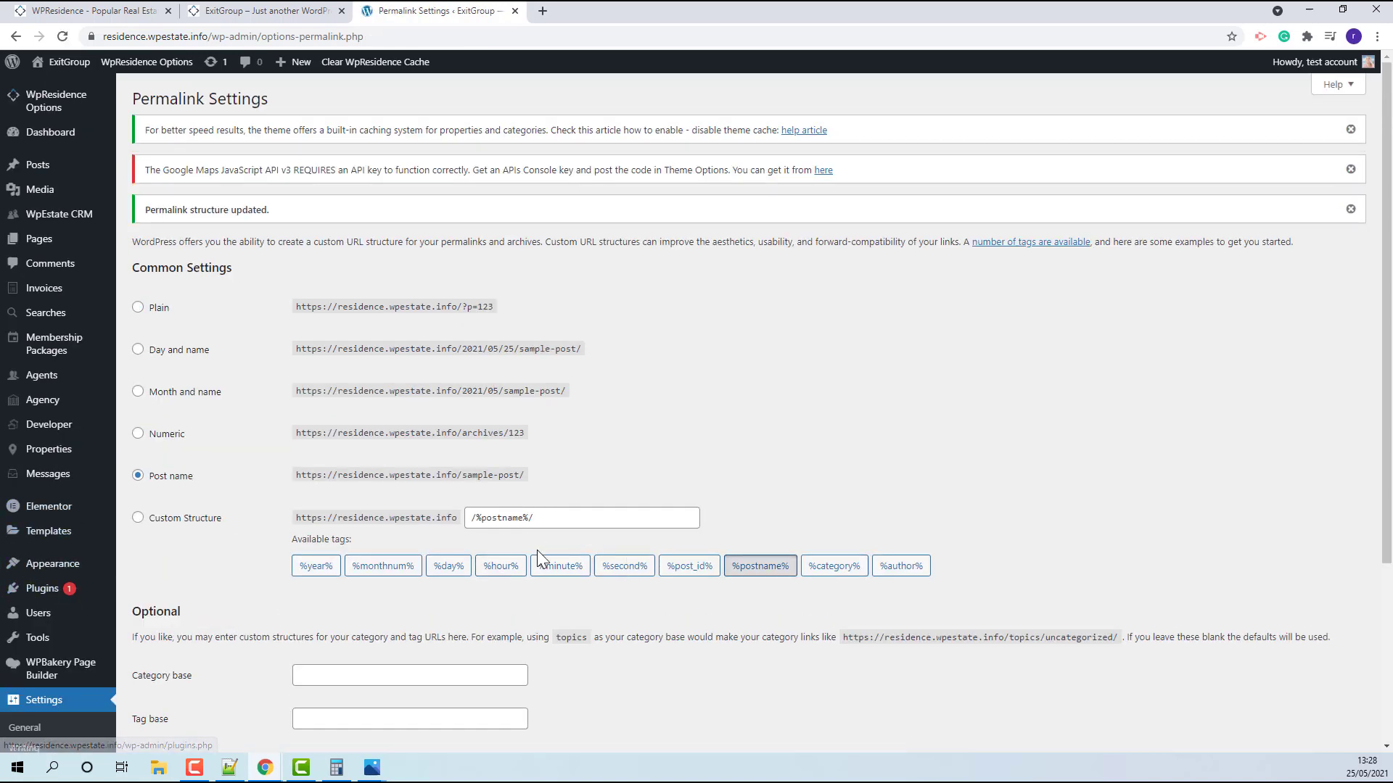
click(293, 14)
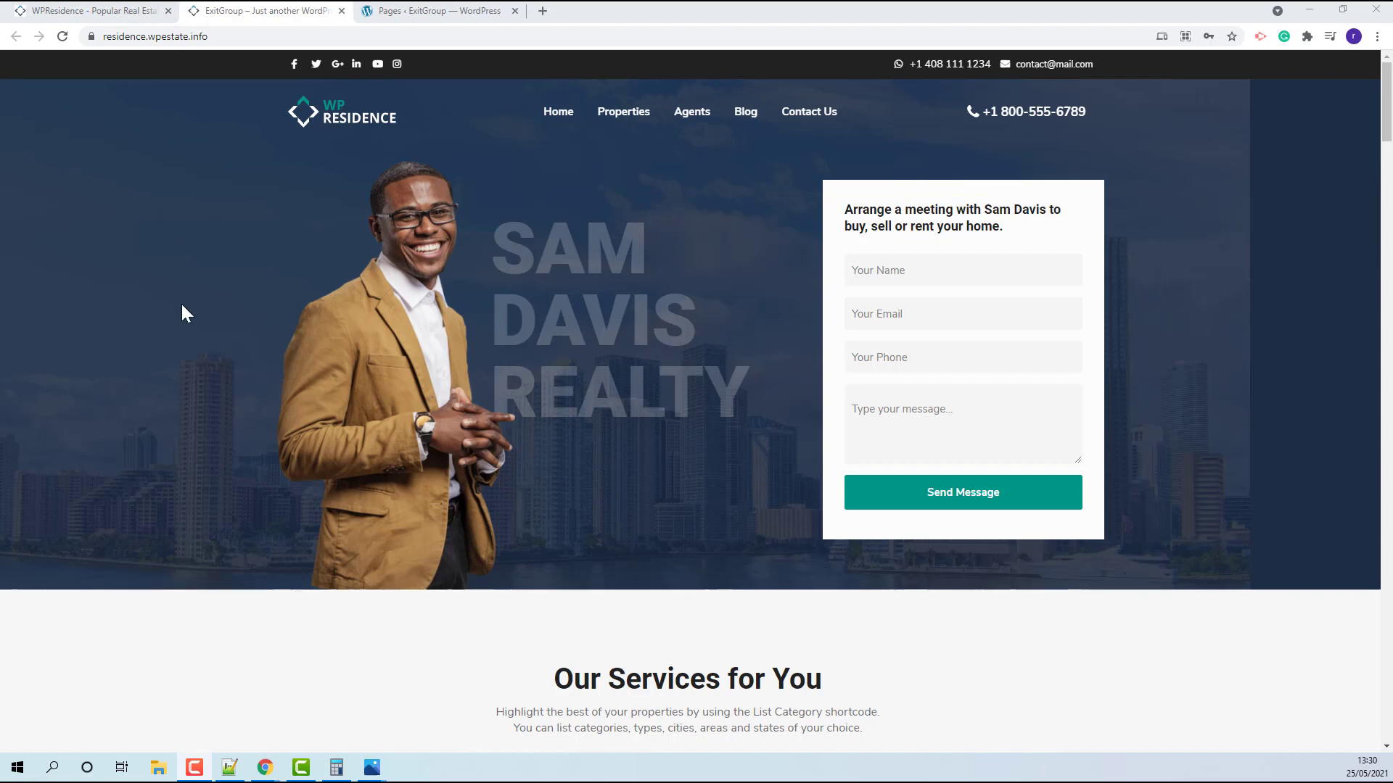
Open the Homepage (Front Page) from the Pages list in Elementor.
click(448, 9)
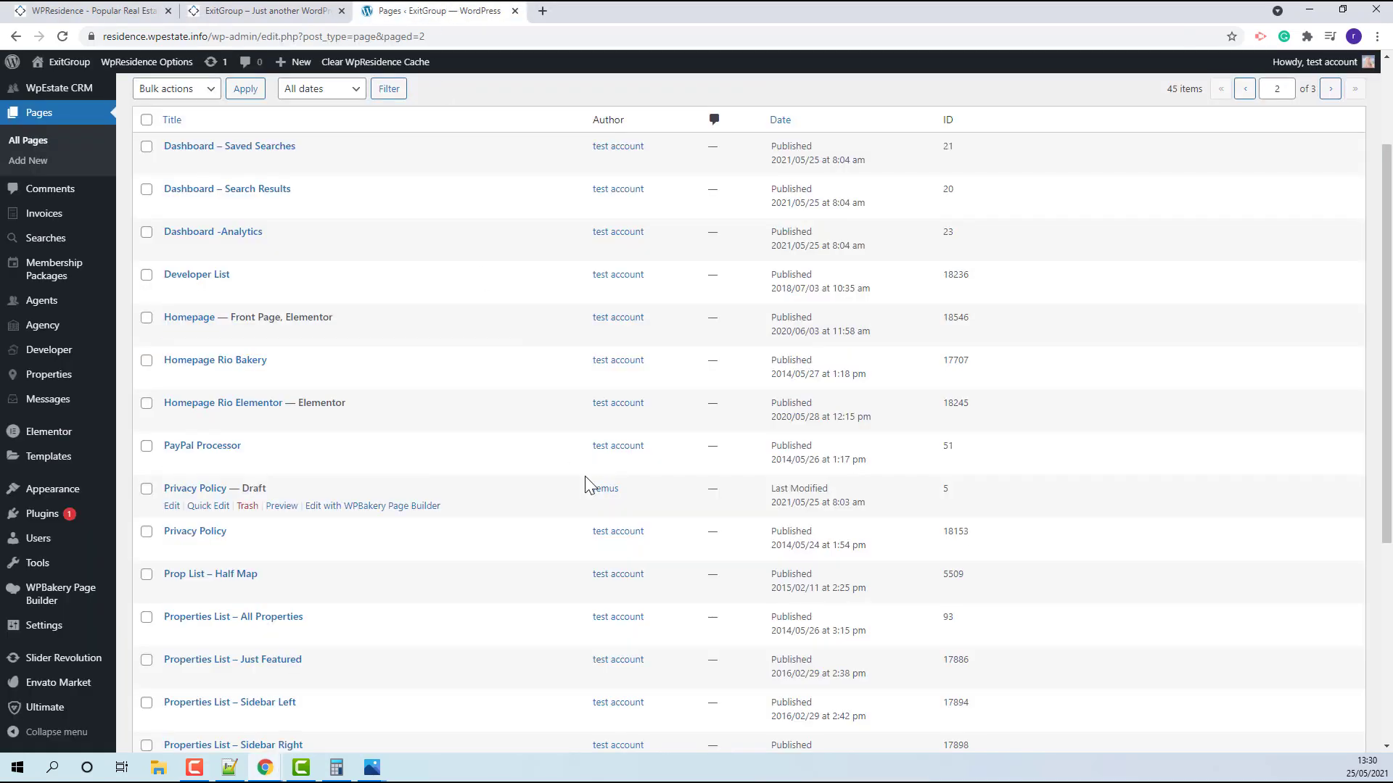
click(474, 336)
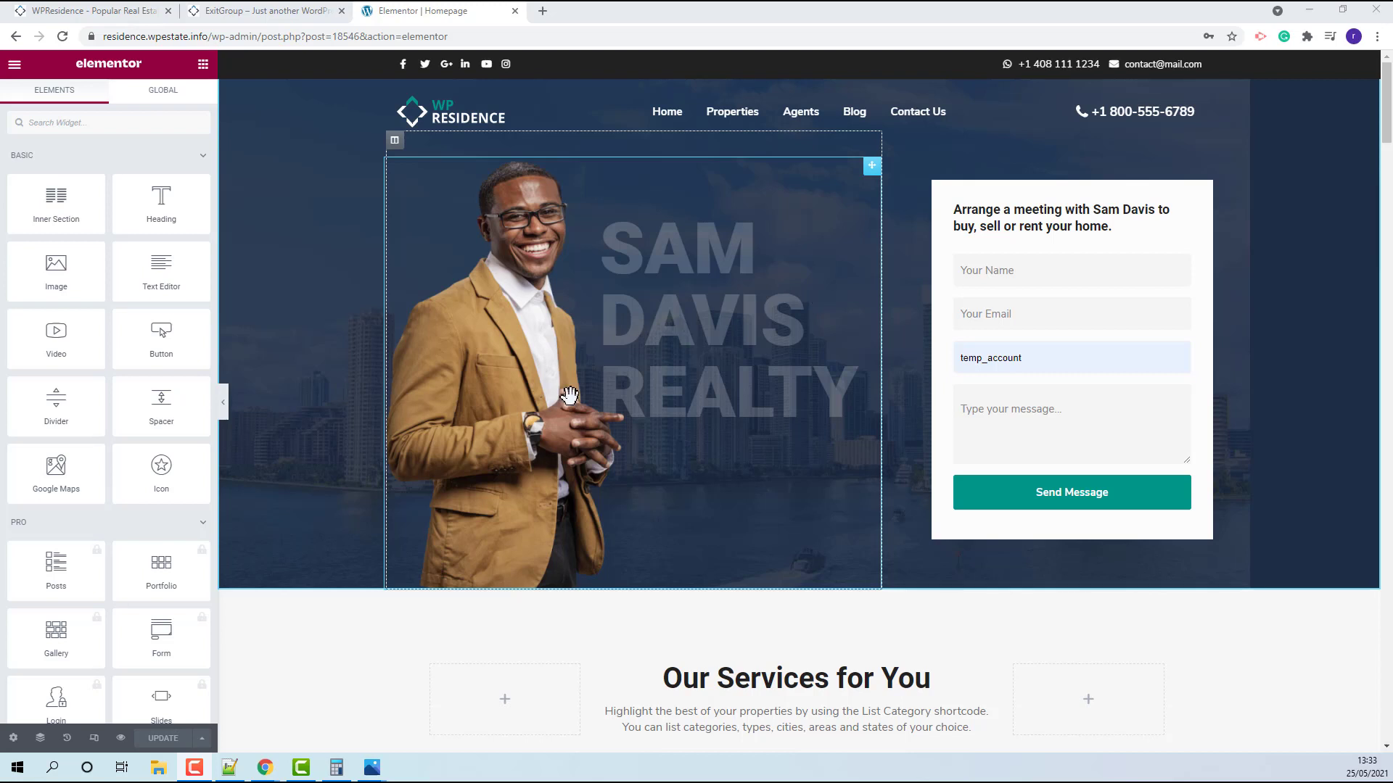
Expand the hero section and first column in the Navigator, selecting the SAM DAVIS REALTY heading and agent photo.
click(40, 740)
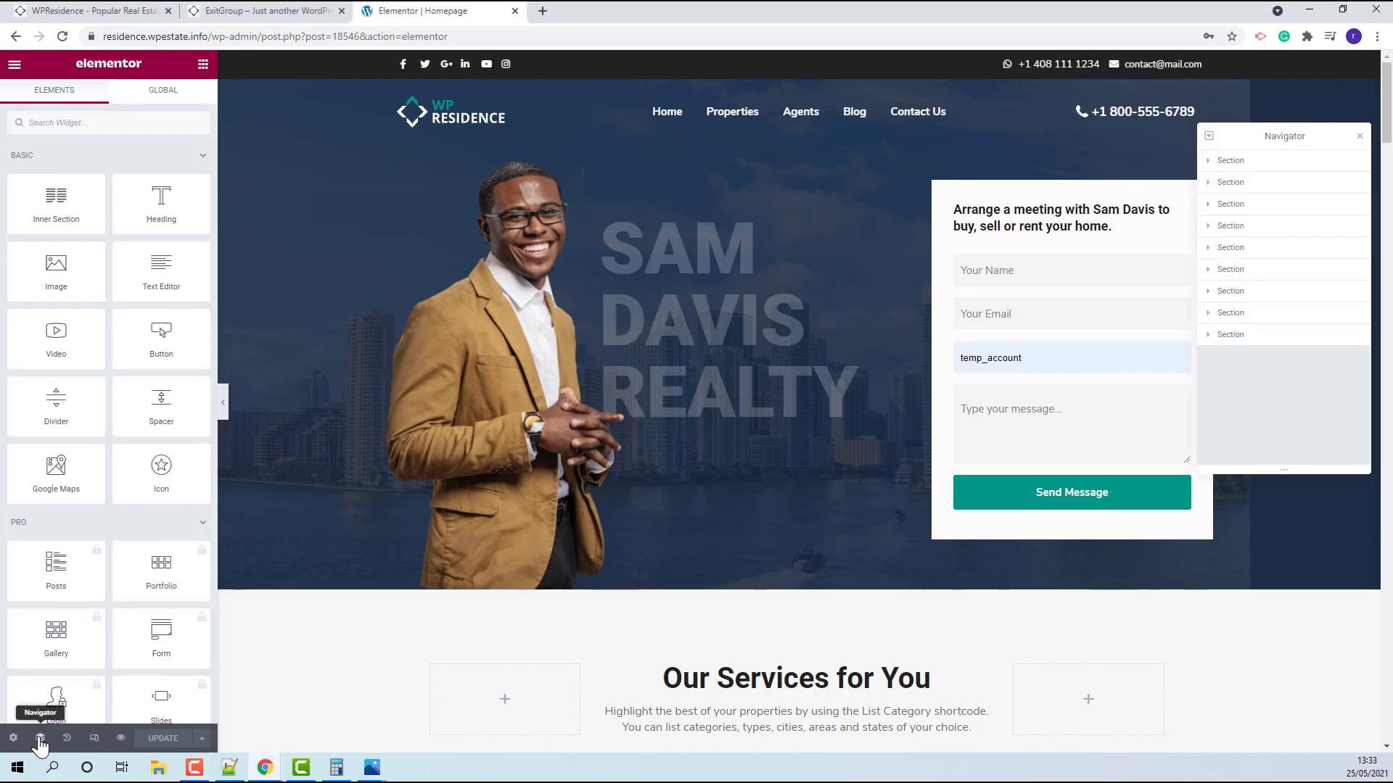
click(1239, 162)
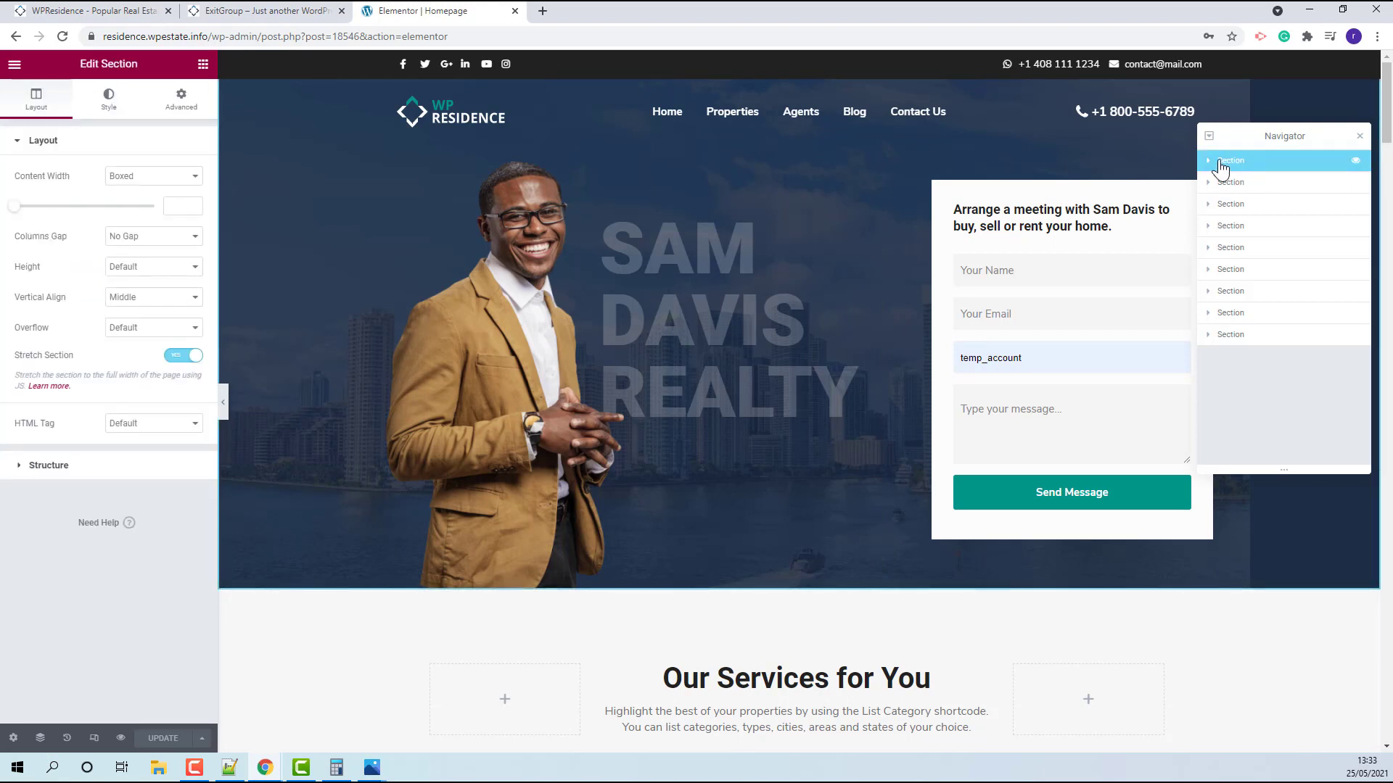
click(1208, 161)
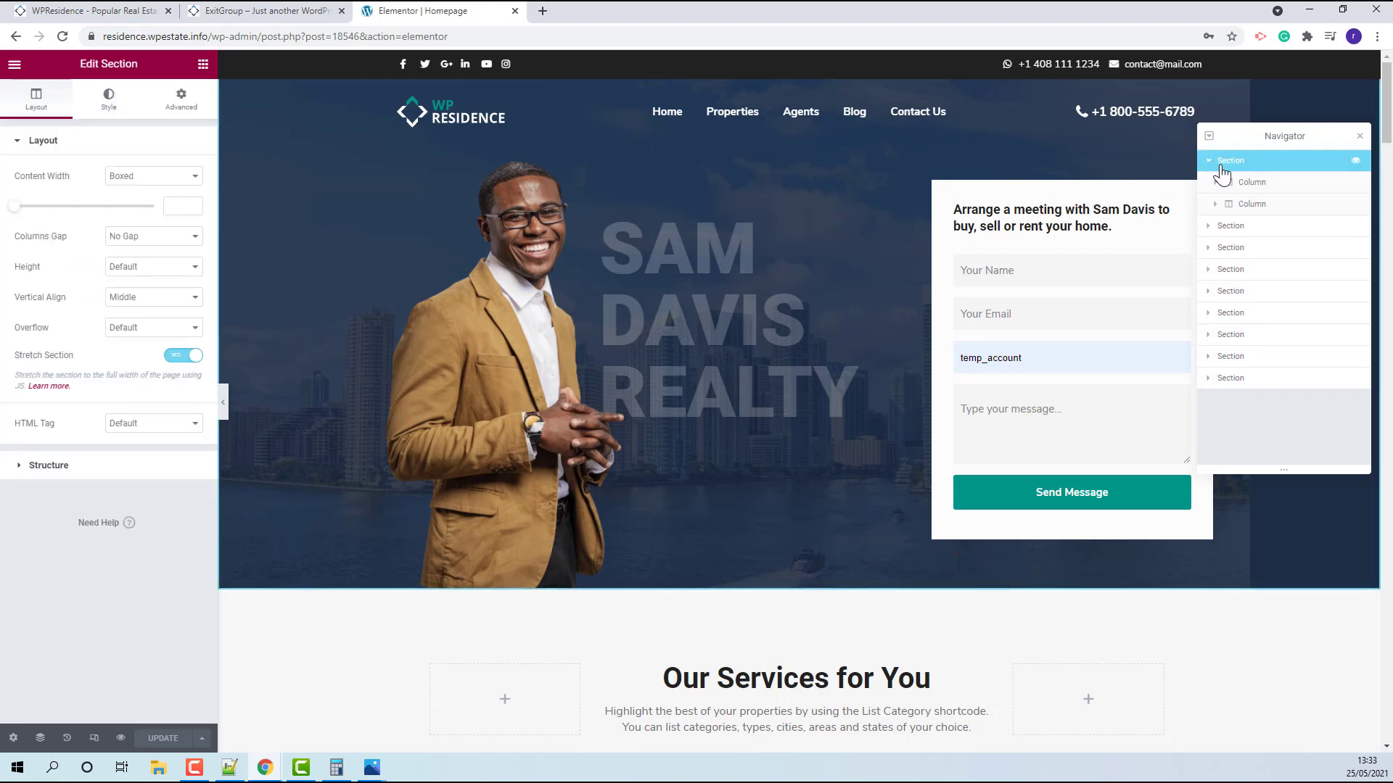
click(1257, 186)
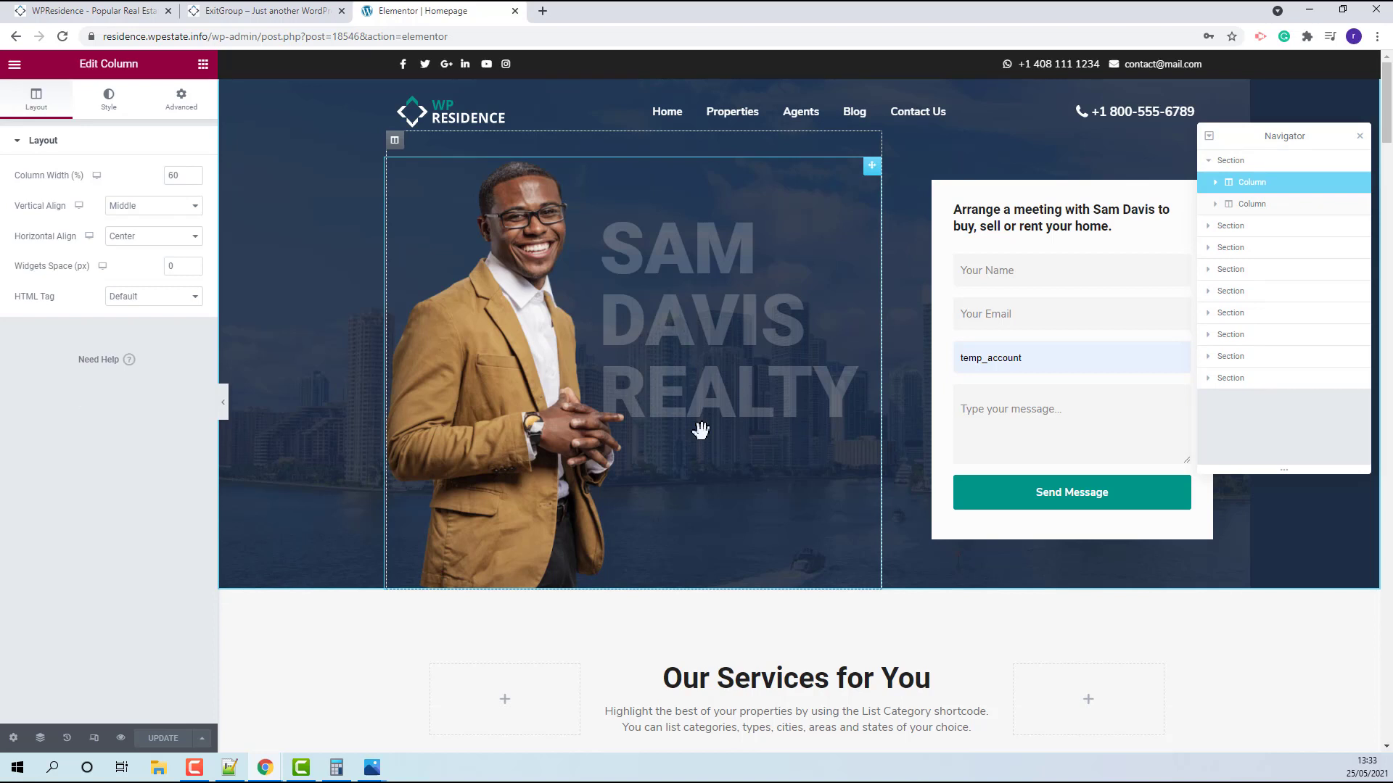
click(1215, 184)
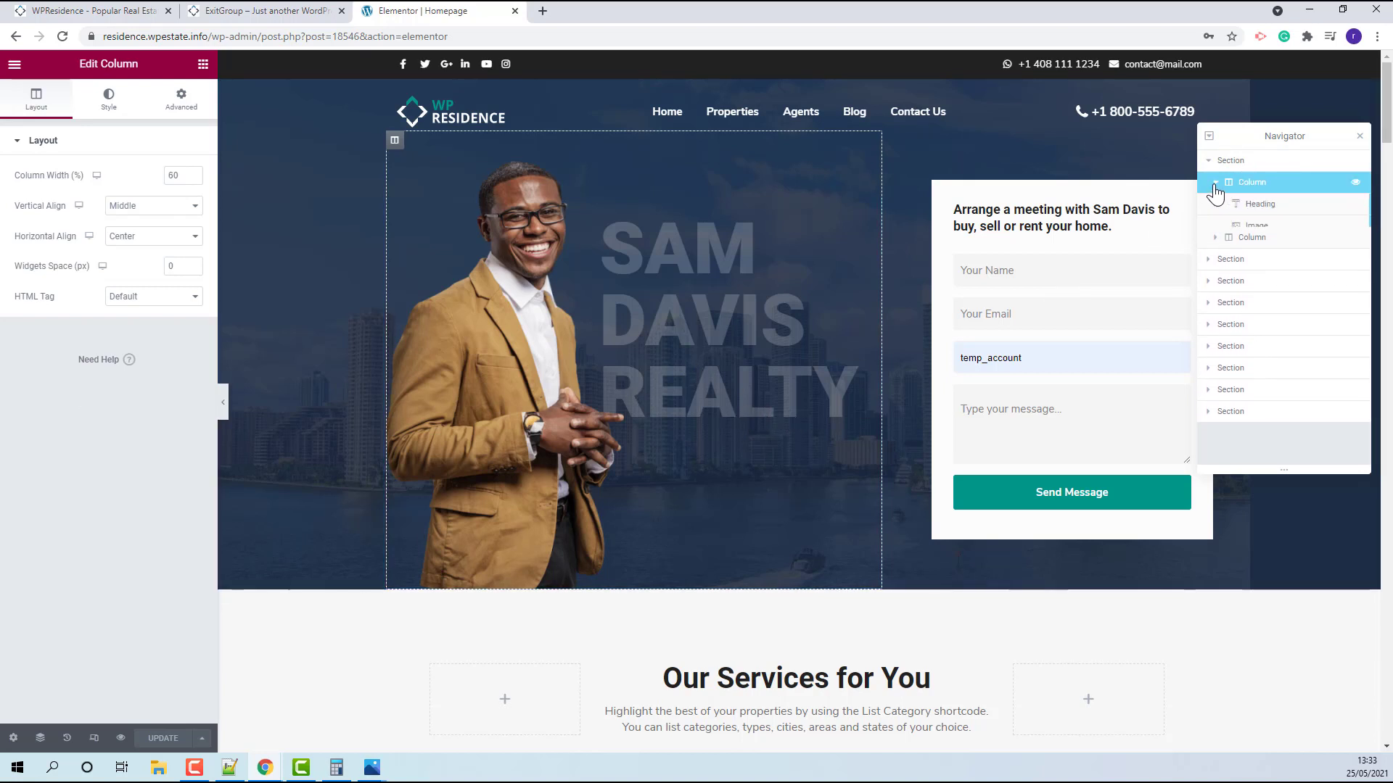
click(1246, 211)
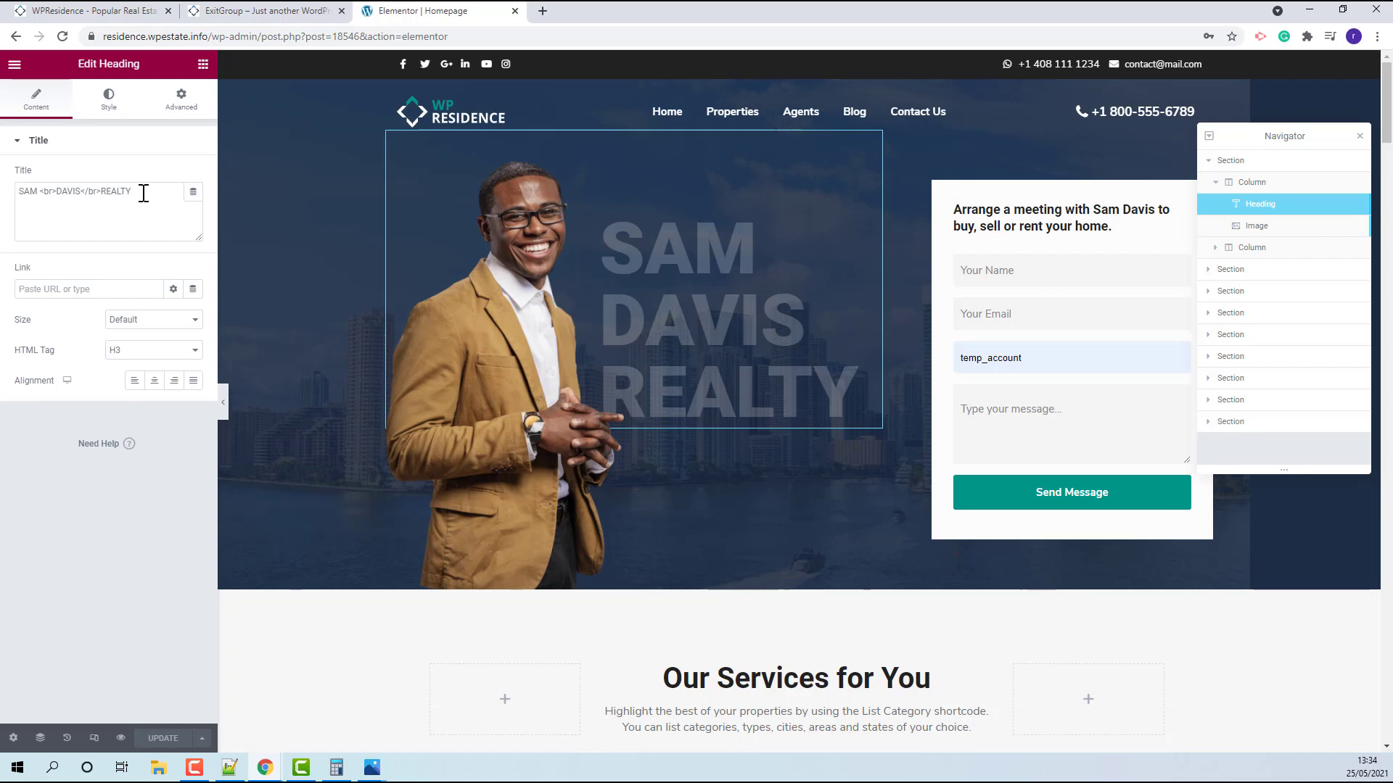
click(1257, 227)
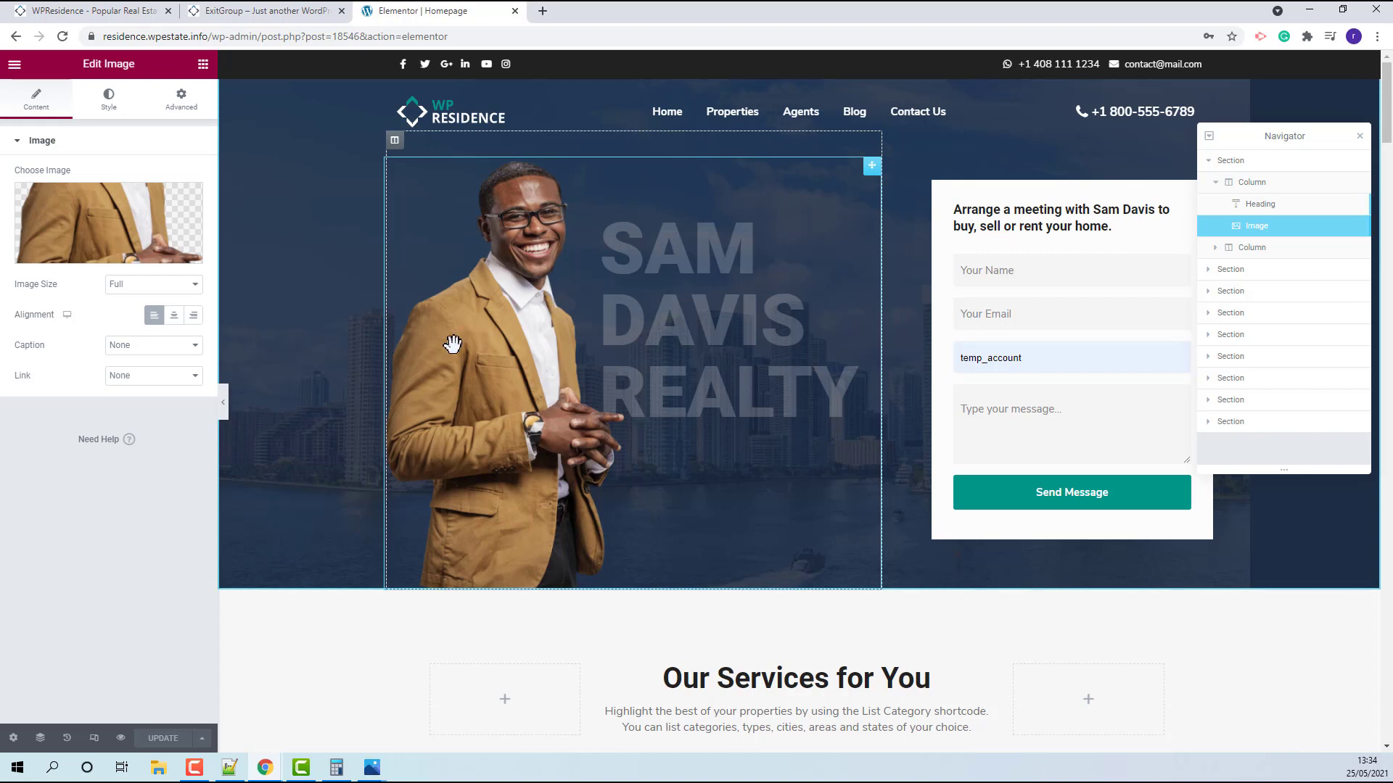
Select the whole hero section and view its Style tab background: city skyline image, X -180, Y 30, cover.
click(1257, 168)
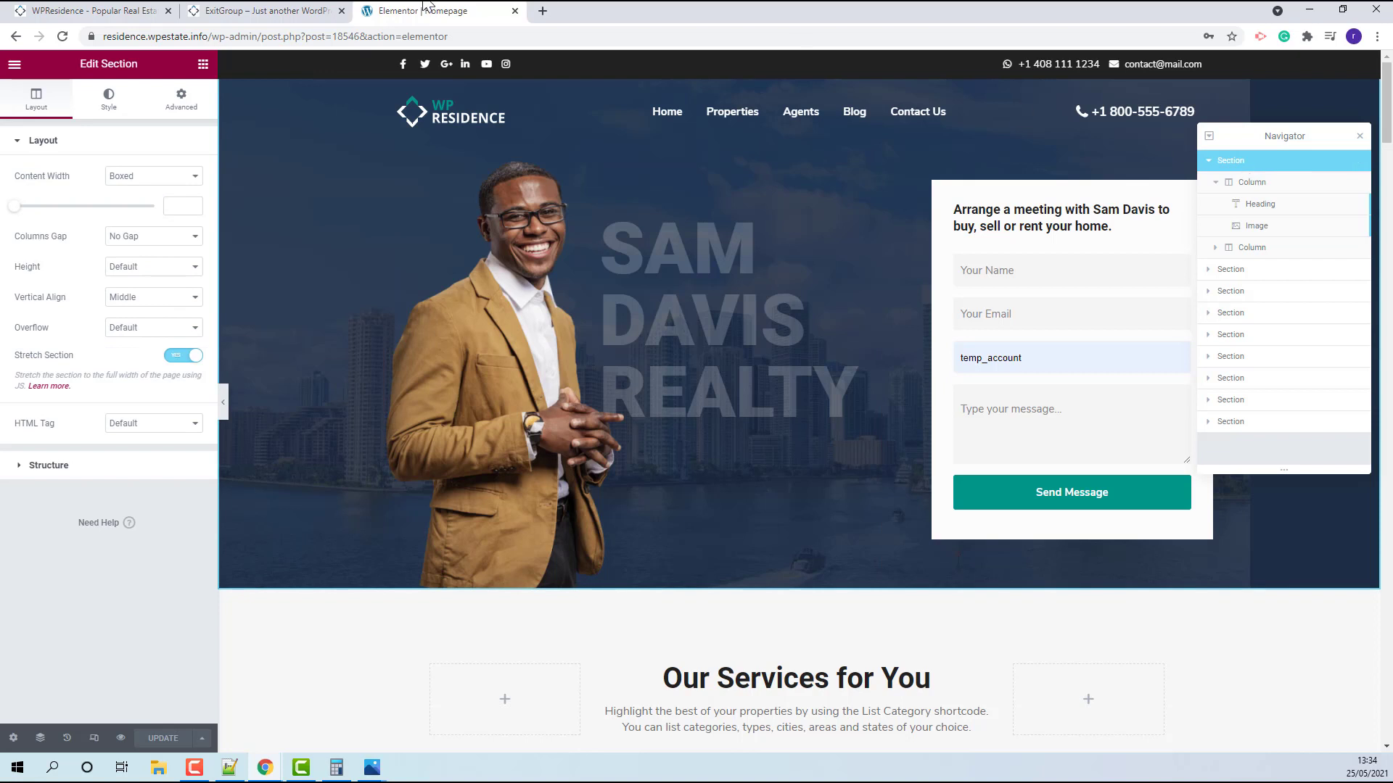
click(96, 116)
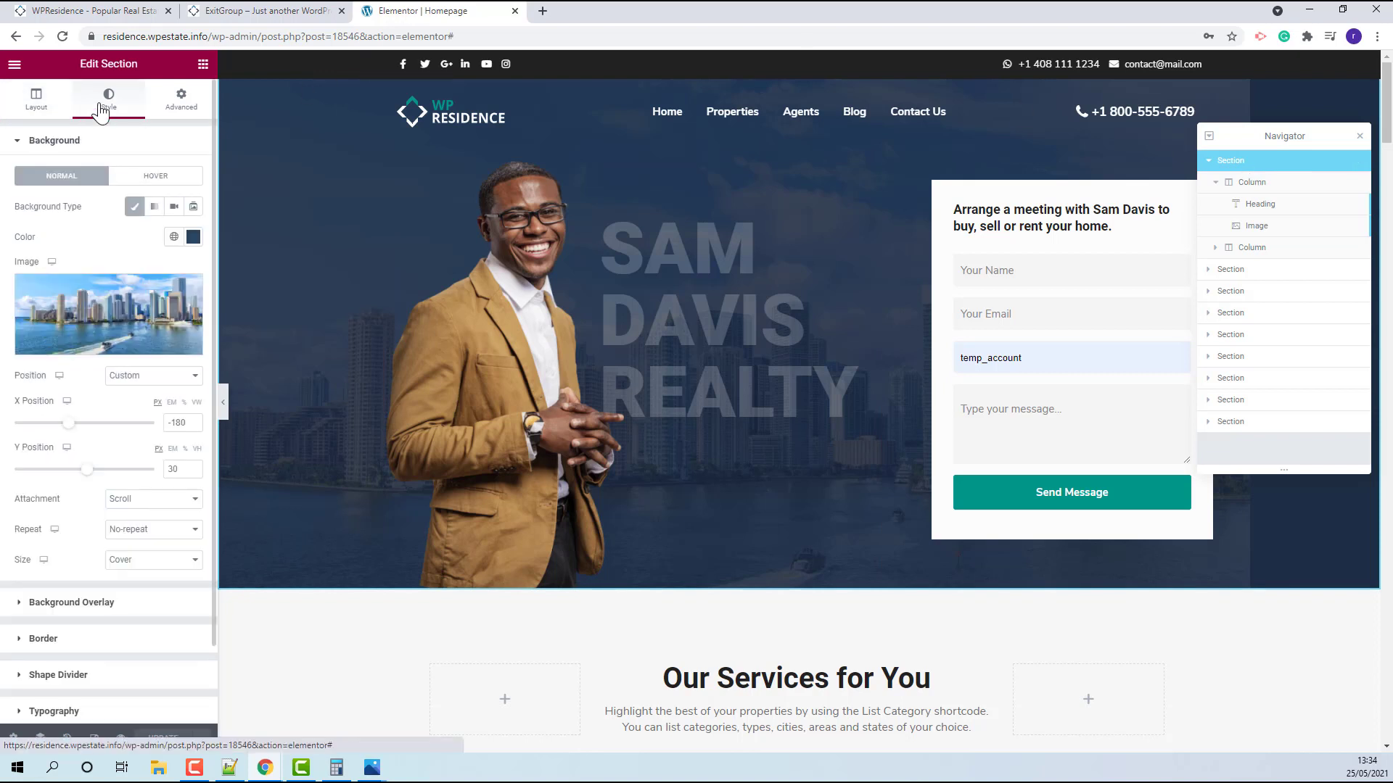